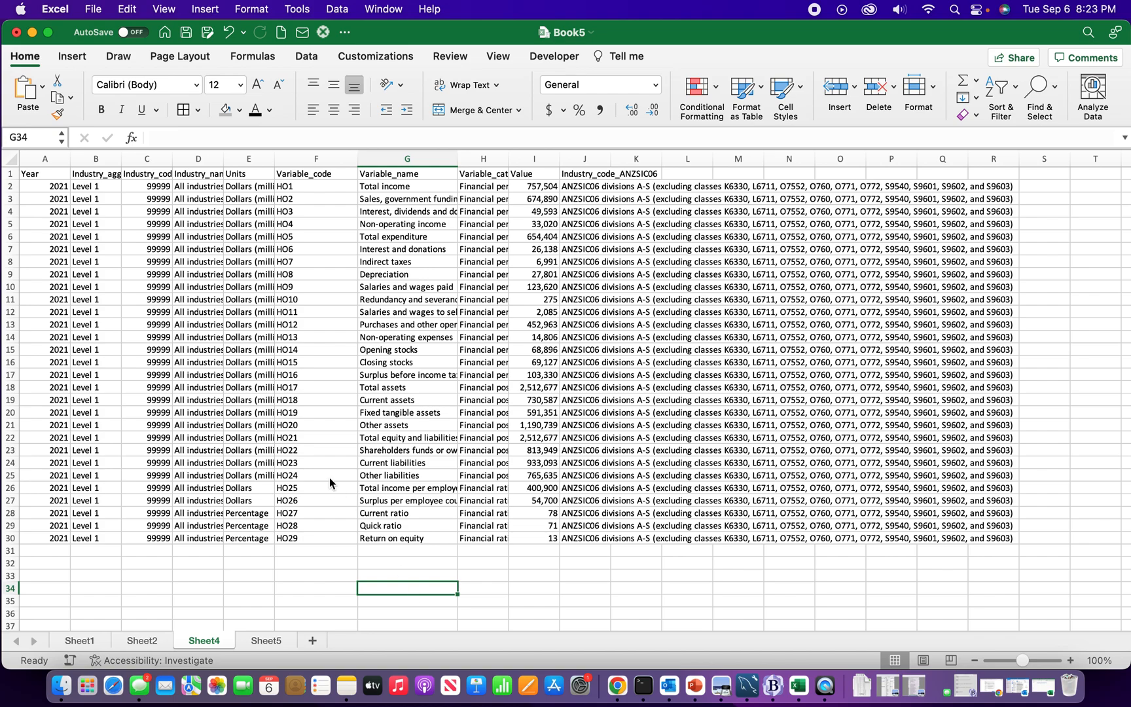
- Review the Variable_code, Variable_name and Value columns of the data on Sheet4
left_click_drag(302, 186, 296, 243)
left_click(296, 185)
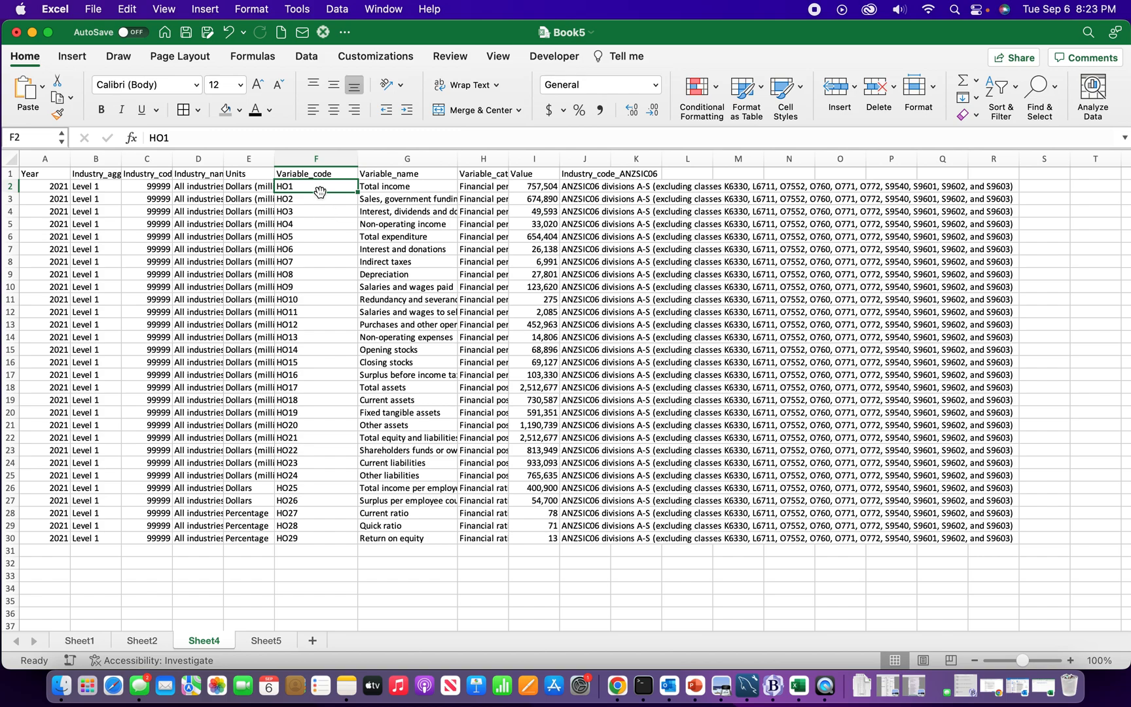
left_click_drag(310, 186, 318, 538)
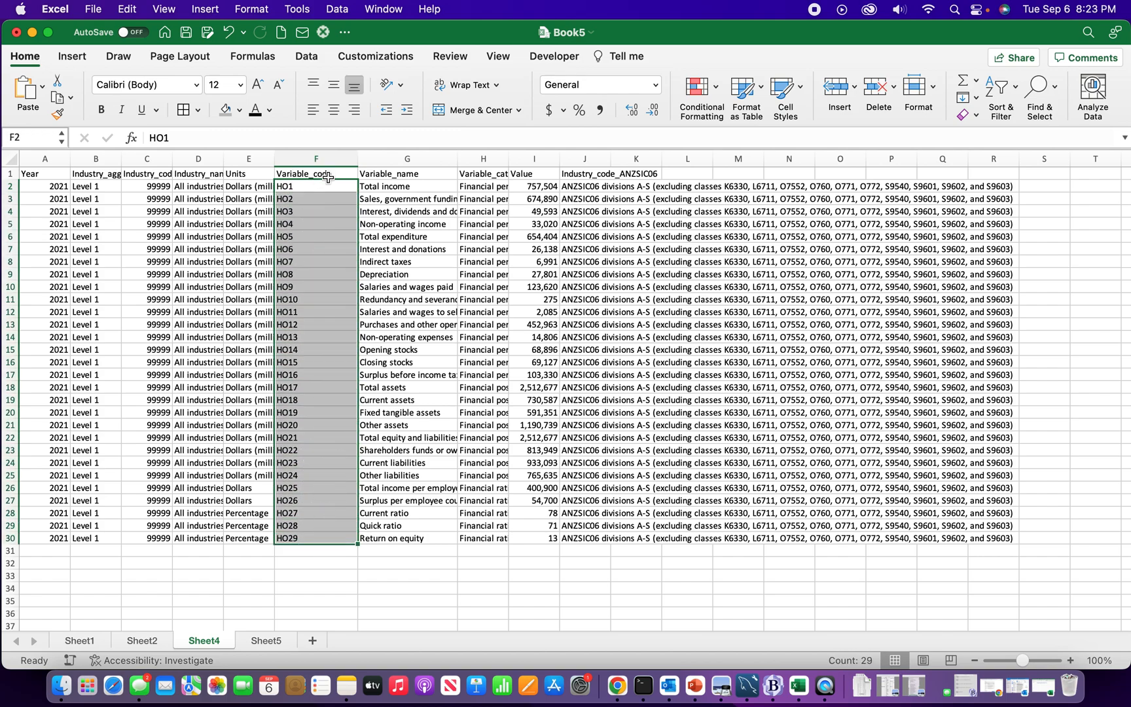
left_click(399, 187)
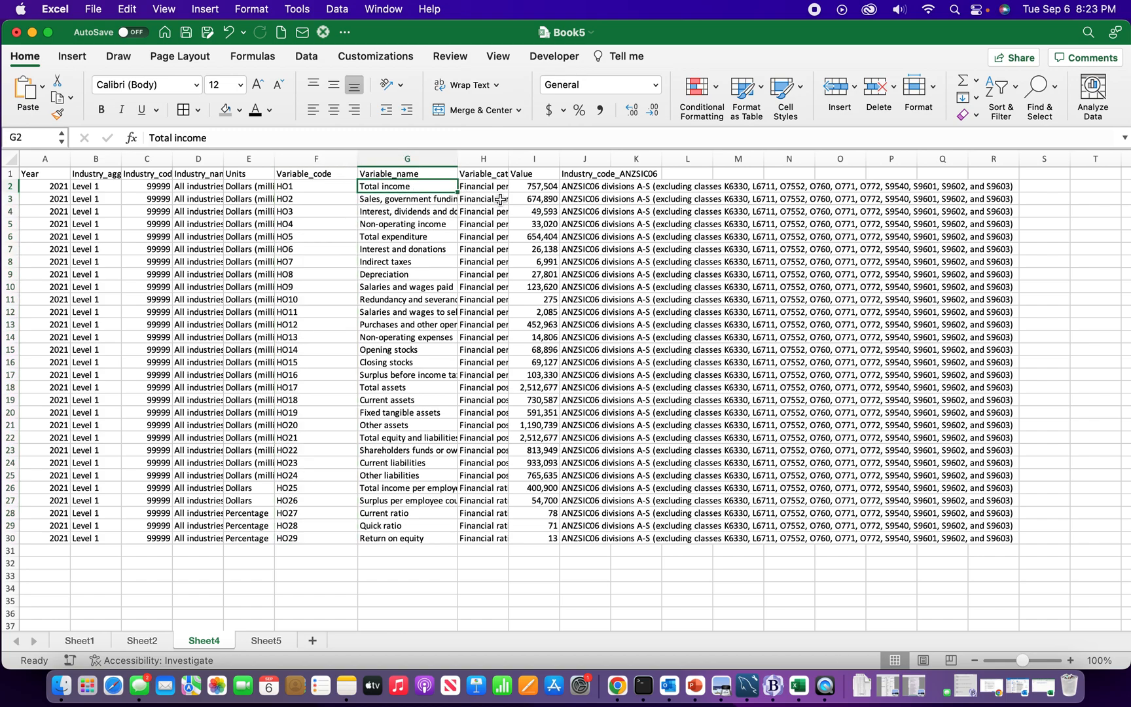
left_click(534, 185)
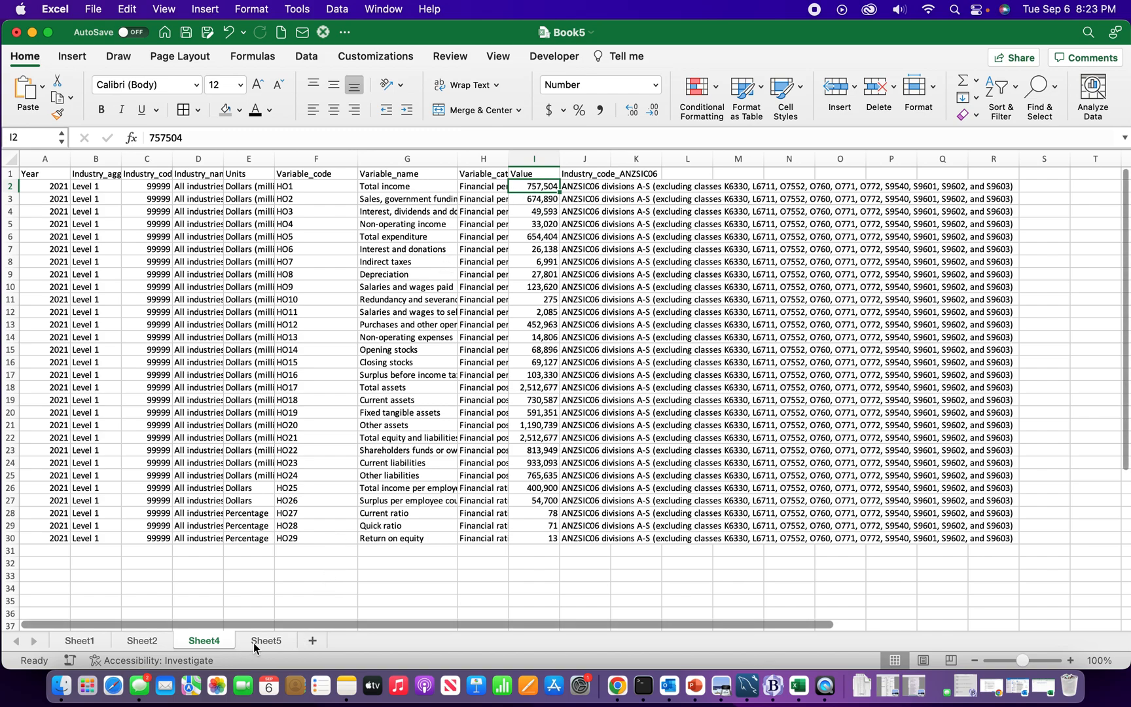
- Copy the variable codes in F2:F30 of Sheet4 and paste them into Sheet5 starting at cell A8
left_click(320, 251)
left_click_drag(300, 189, 301, 532)
key("super+c")
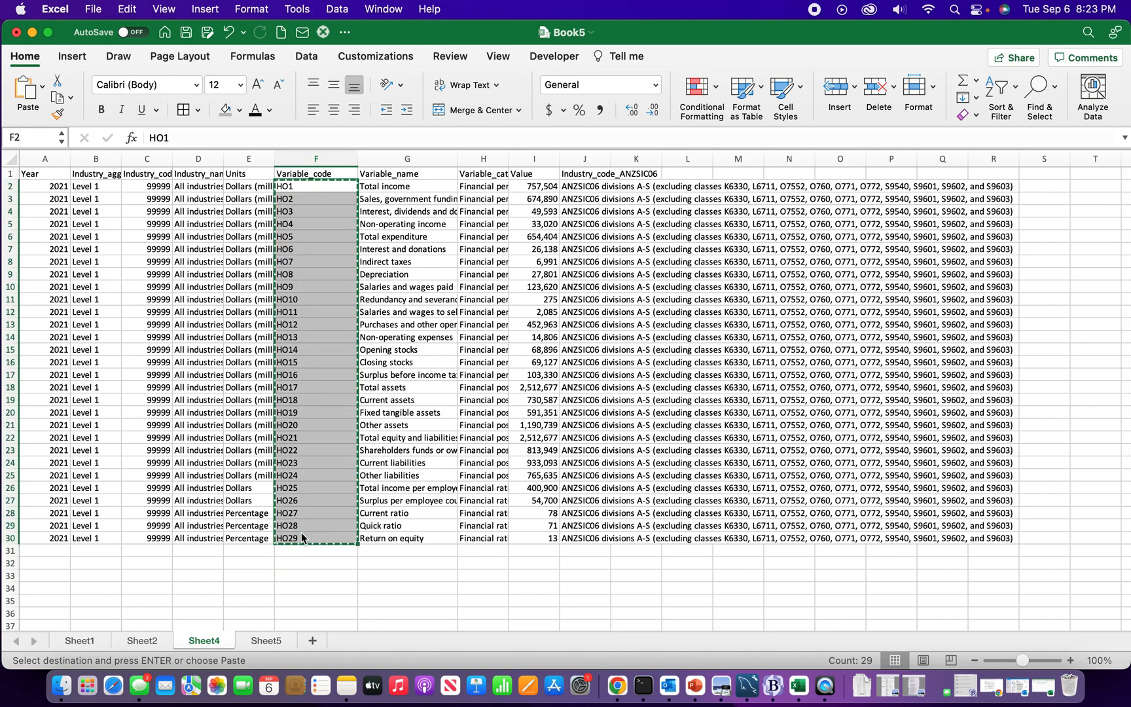
left_click(265, 640)
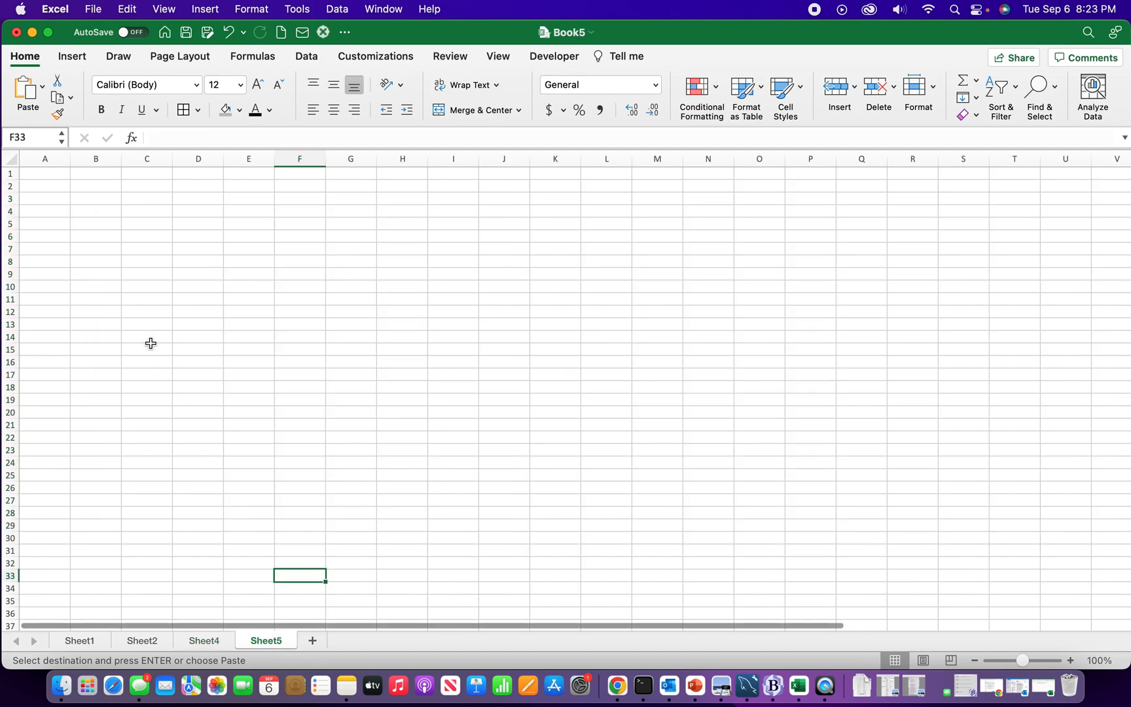
left_click(41, 262)
key("super+v")
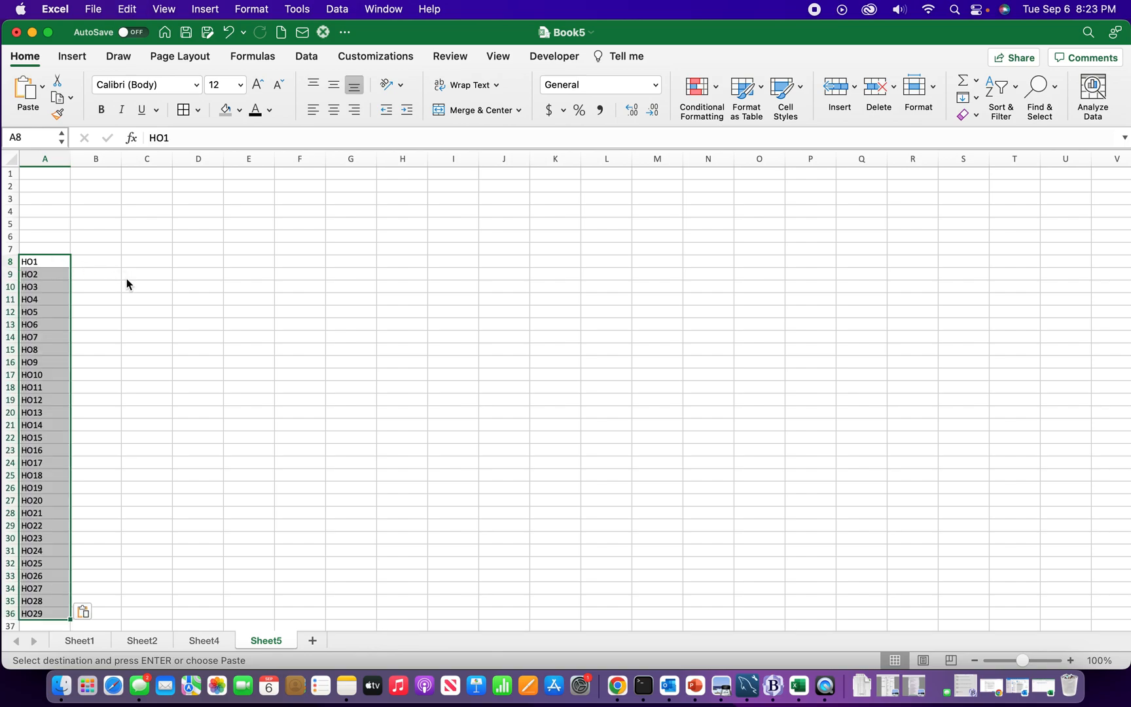
- Apply all borders to cells C8:E8 on Sheet5
left_click(149, 263)
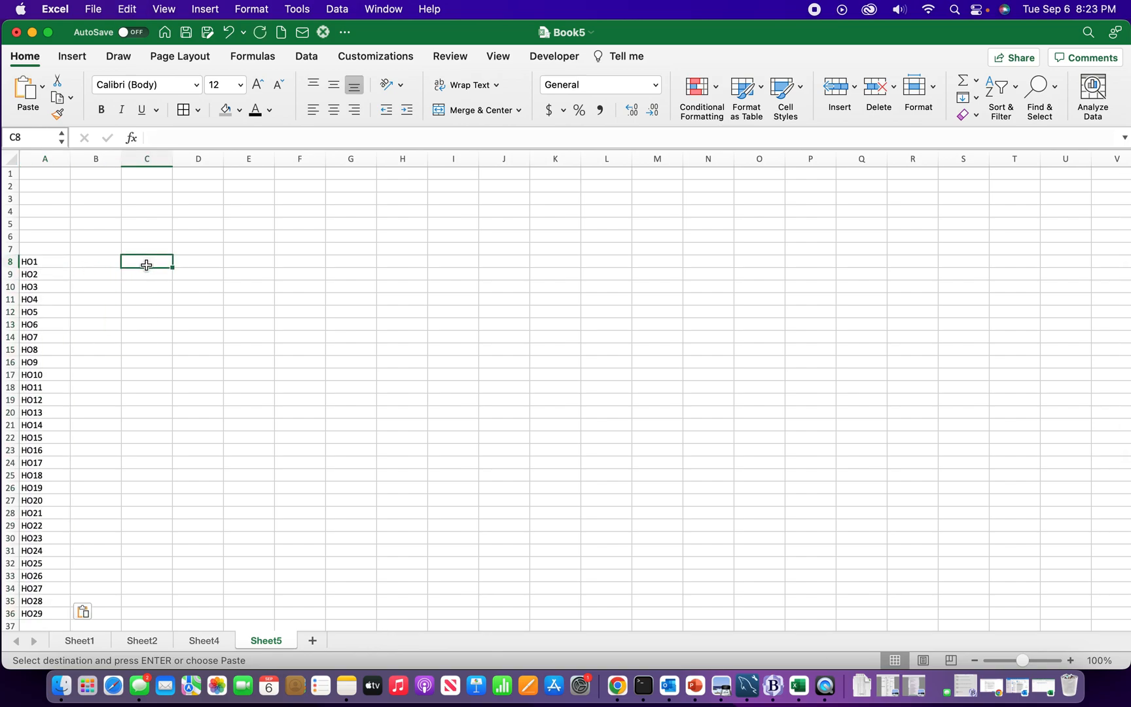
left_click(141, 260)
left_click_drag(141, 260, 265, 260)
left_click(183, 112)
left_click(187, 321)
- Add list data validation to cell C8 with the source =$A$8:$A$37
left_click(145, 261)
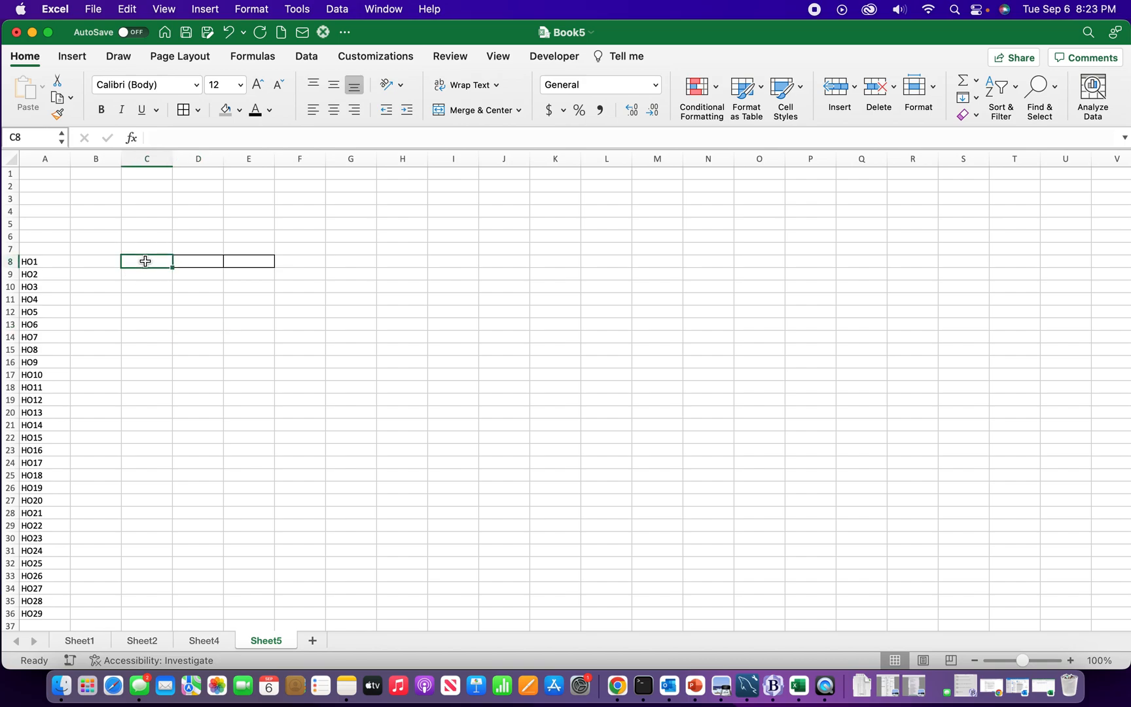
left_click(305, 58)
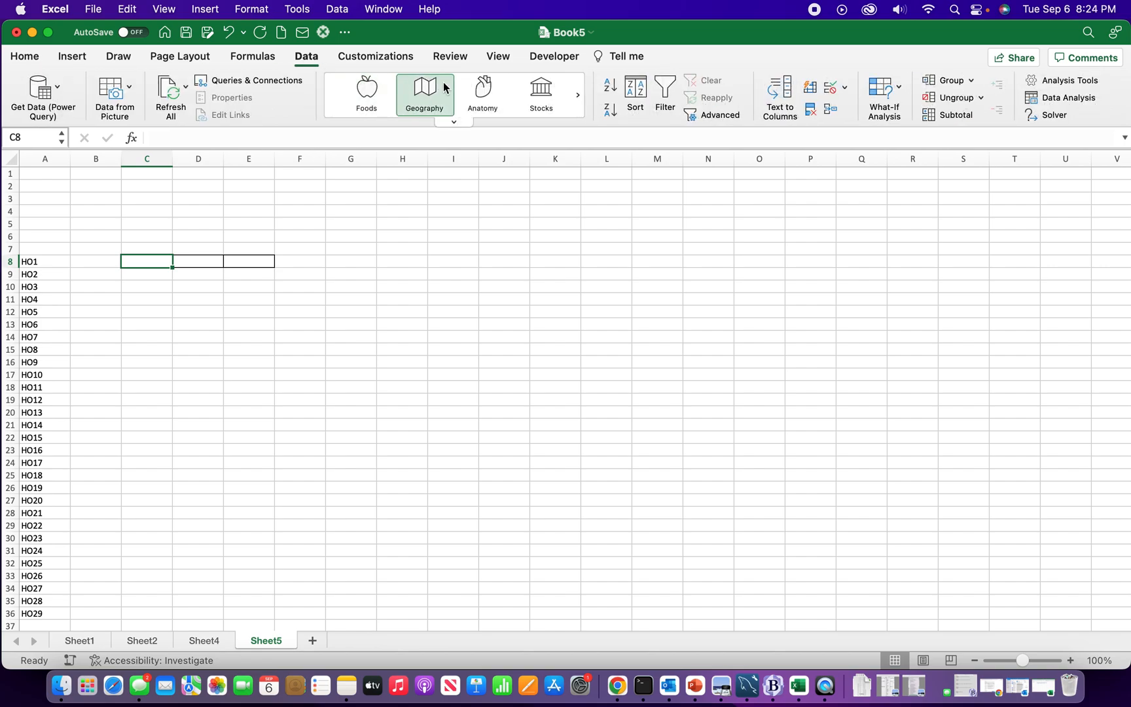
left_click(830, 89)
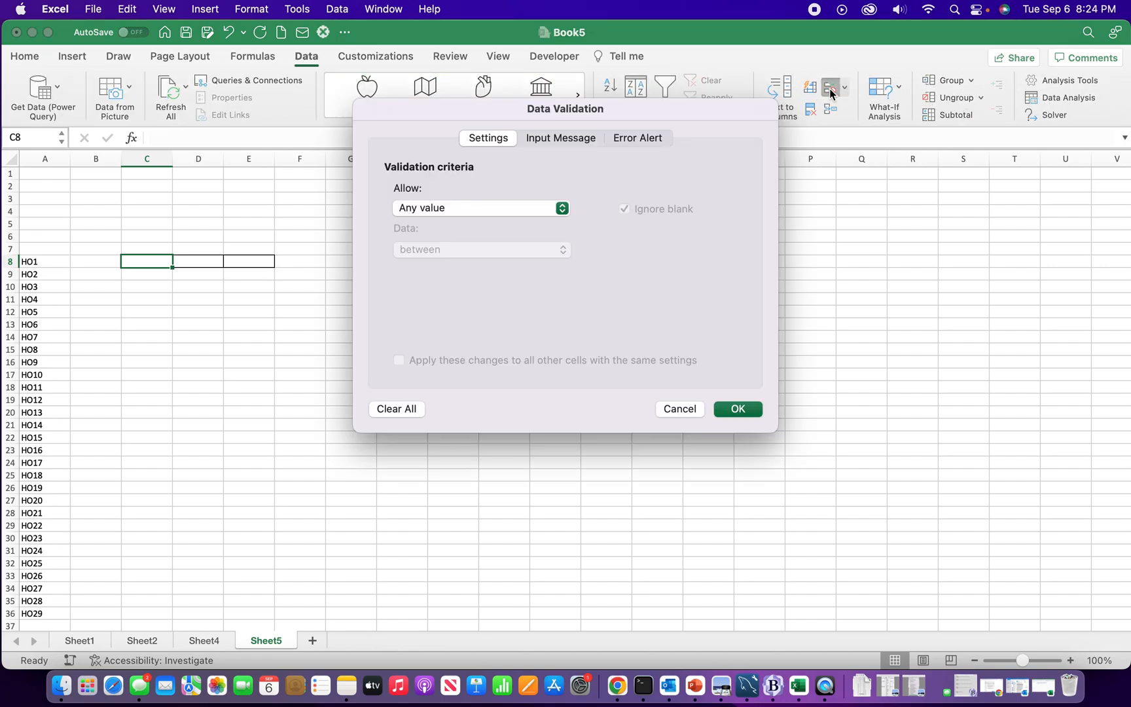
left_click(487, 208)
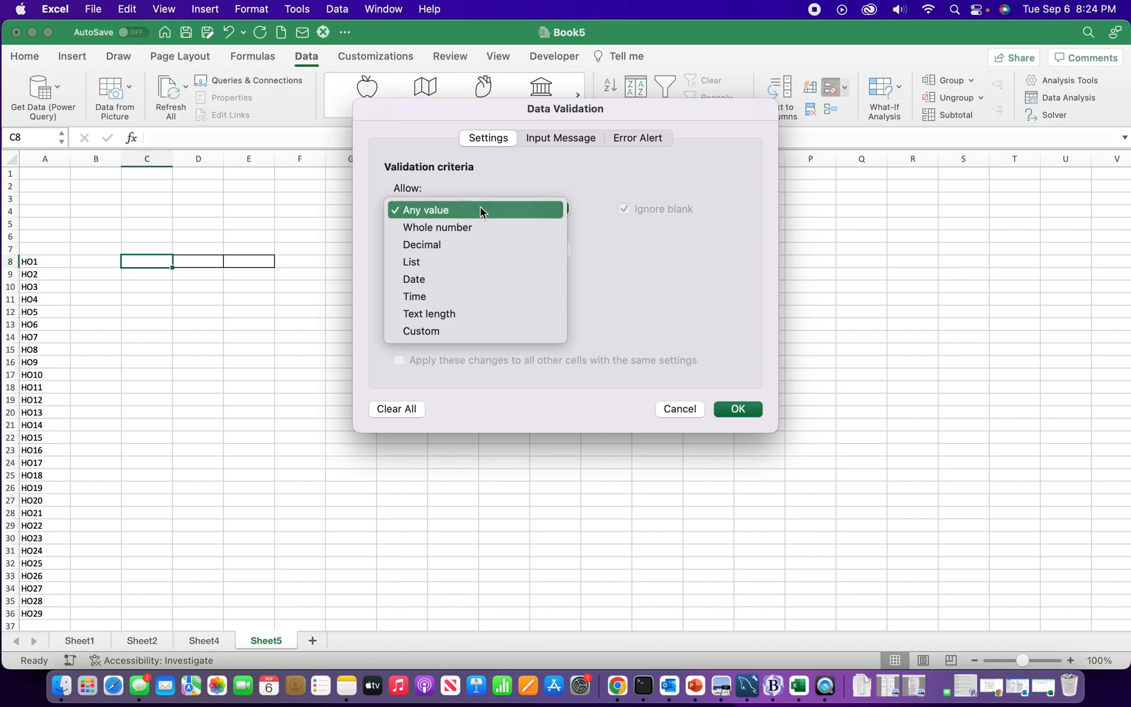
left_click(423, 265)
left_click(430, 290)
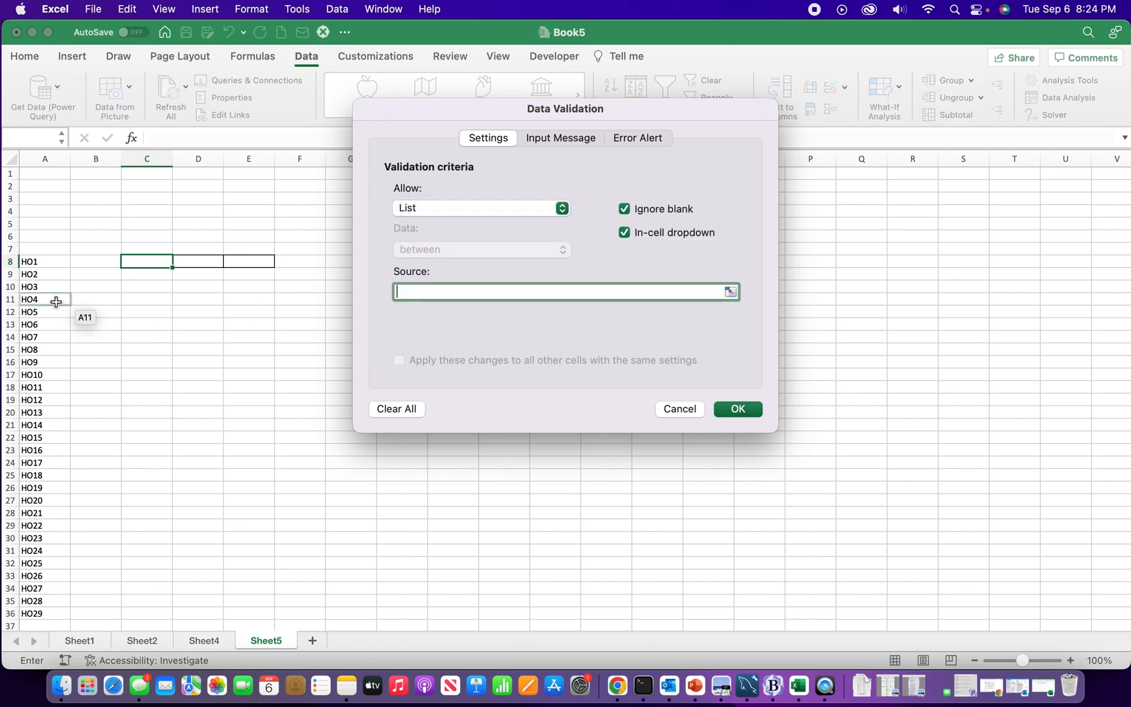
left_click_drag(35, 264, 42, 587)
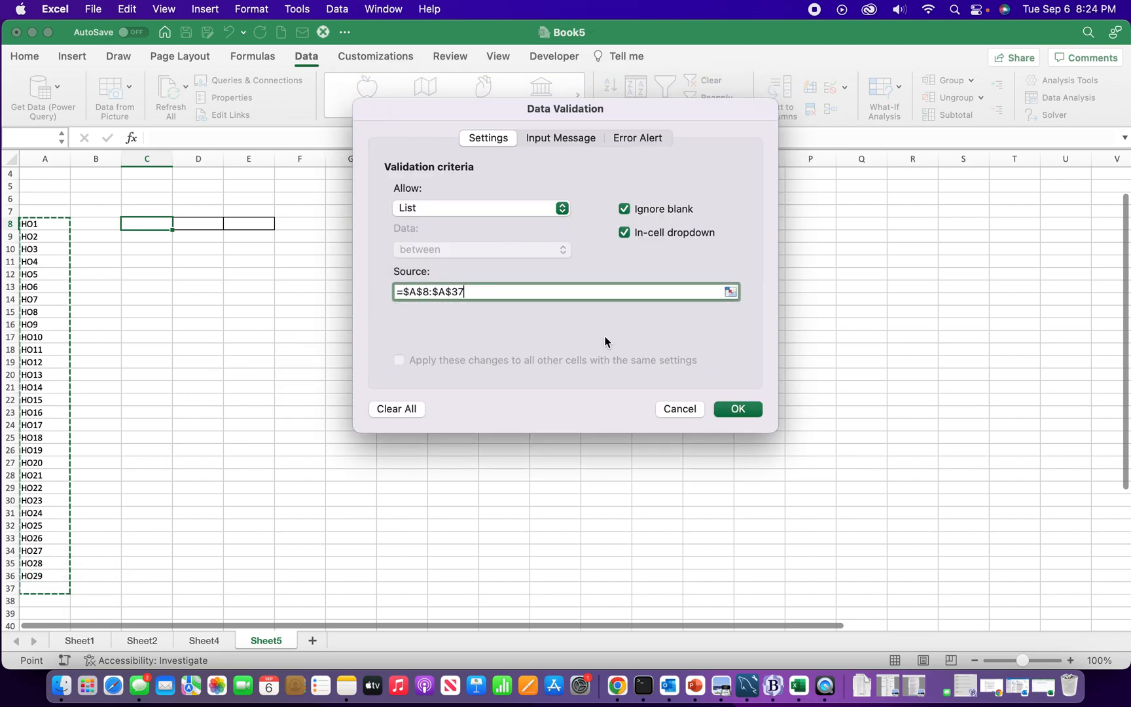
left_click(731, 411)
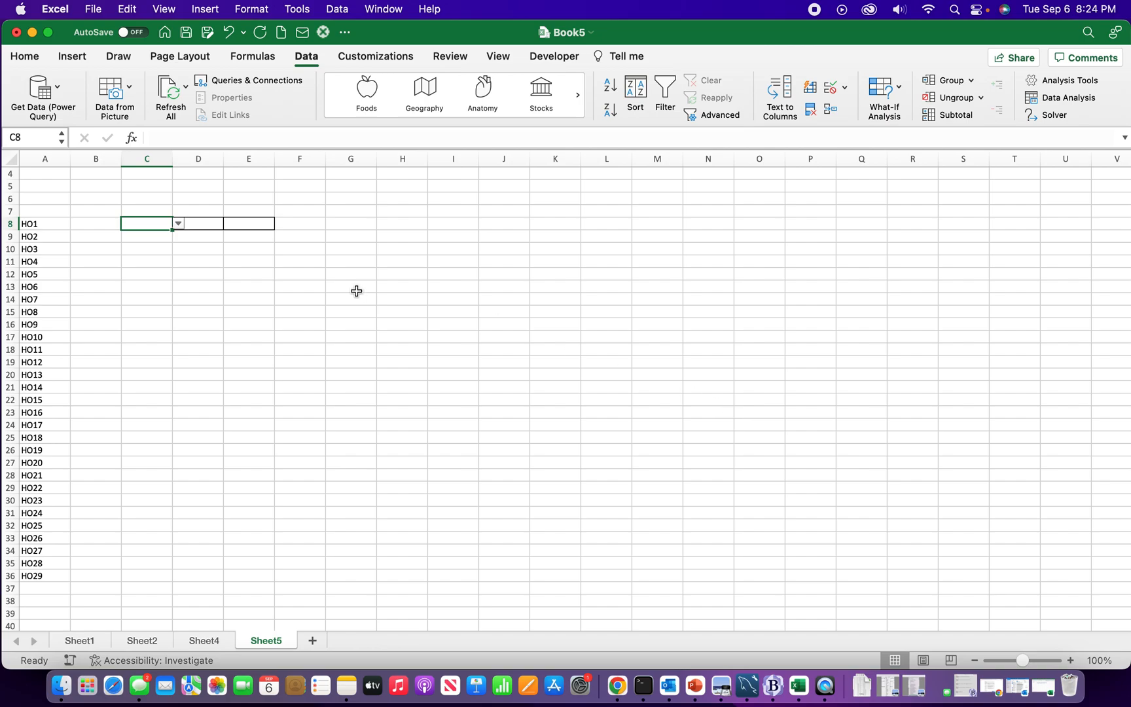
- Choose HO5 from the dropdown list in cell C8
left_click(183, 244)
left_click(157, 223)
left_click(178, 224)
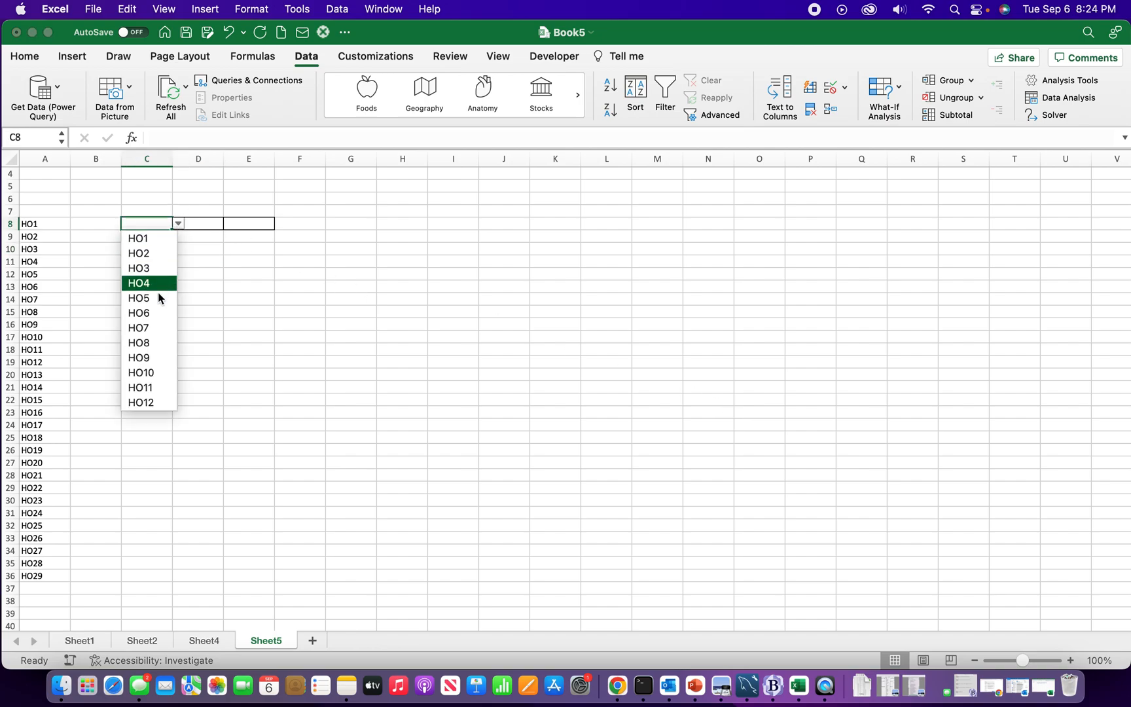
left_click(142, 298)
left_click(144, 262)
left_click(150, 224)
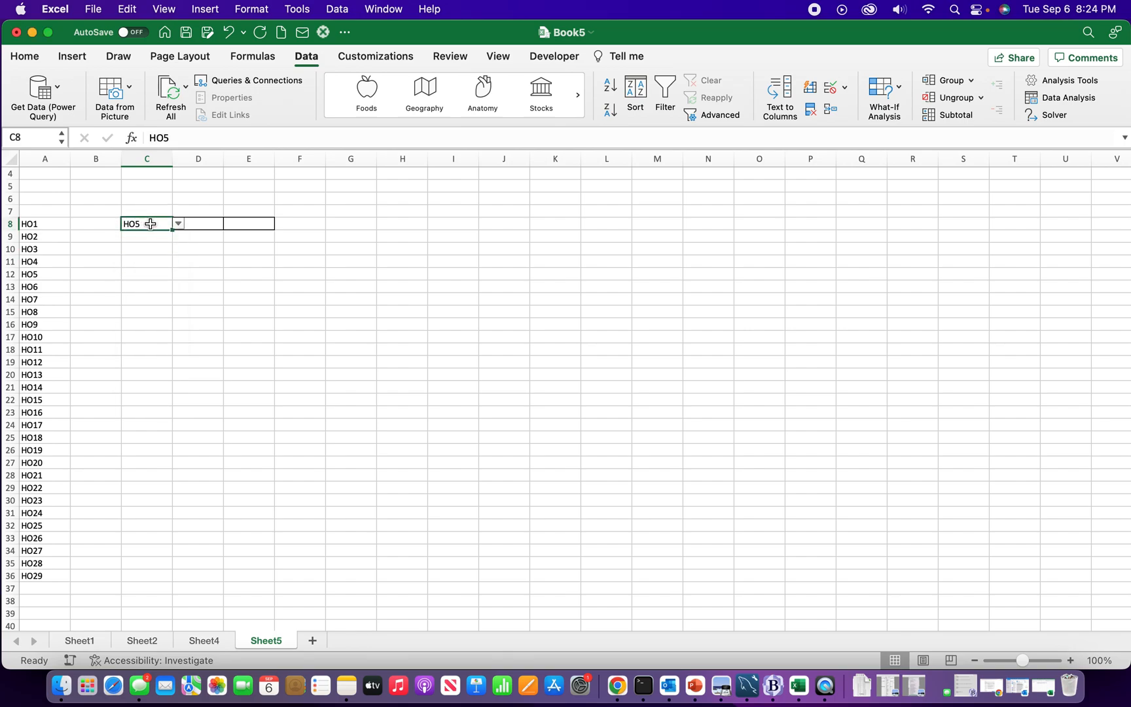
- Enter the formula =VLOOKUP(C8,Sheet4!F1:R30,2,FALSE) in cell D8 of Sheet5
left_click(204, 224)
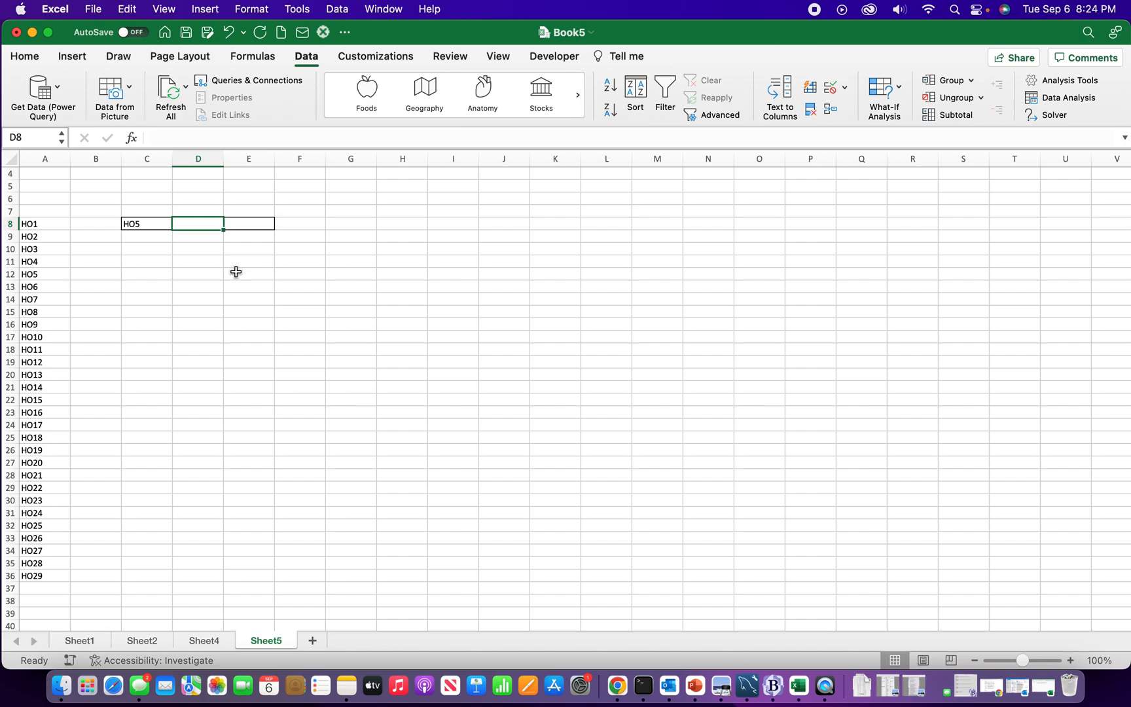
type("=vl")
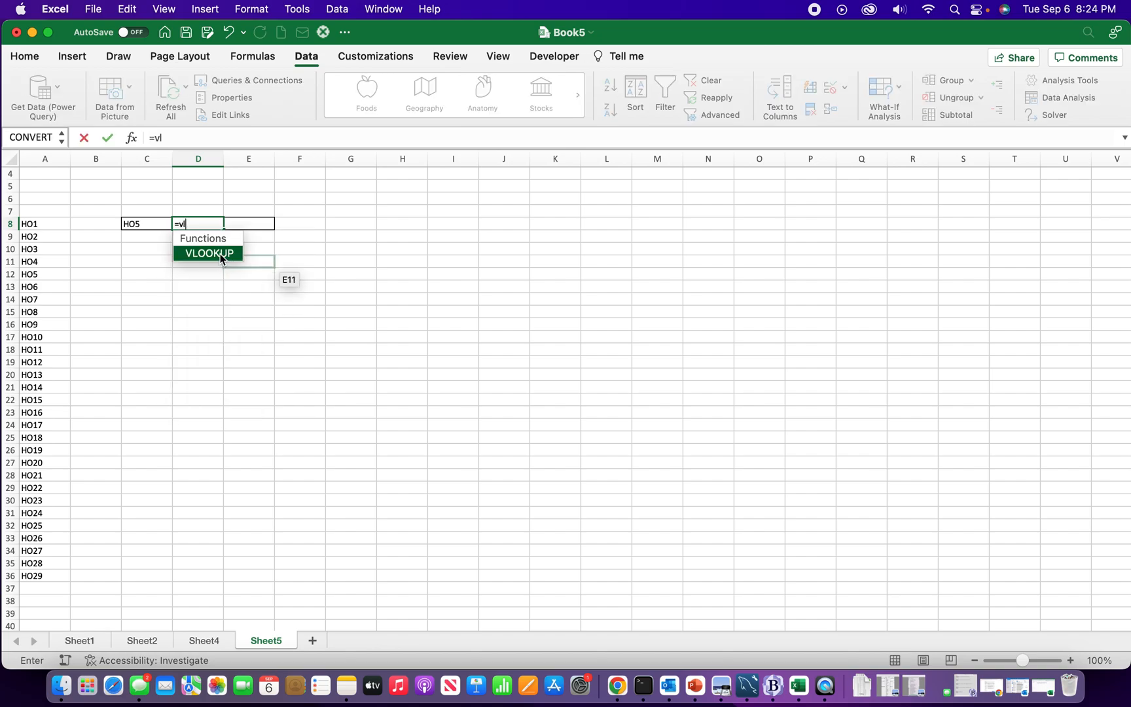
double_click(215, 252)
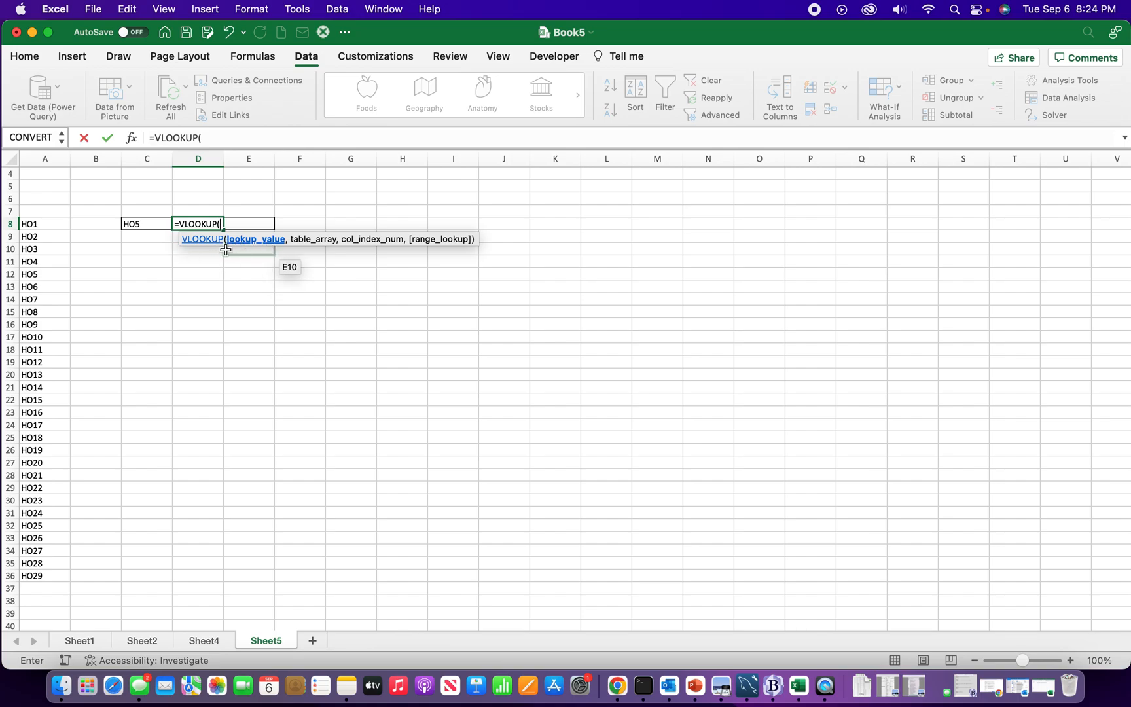
left_click(144, 225)
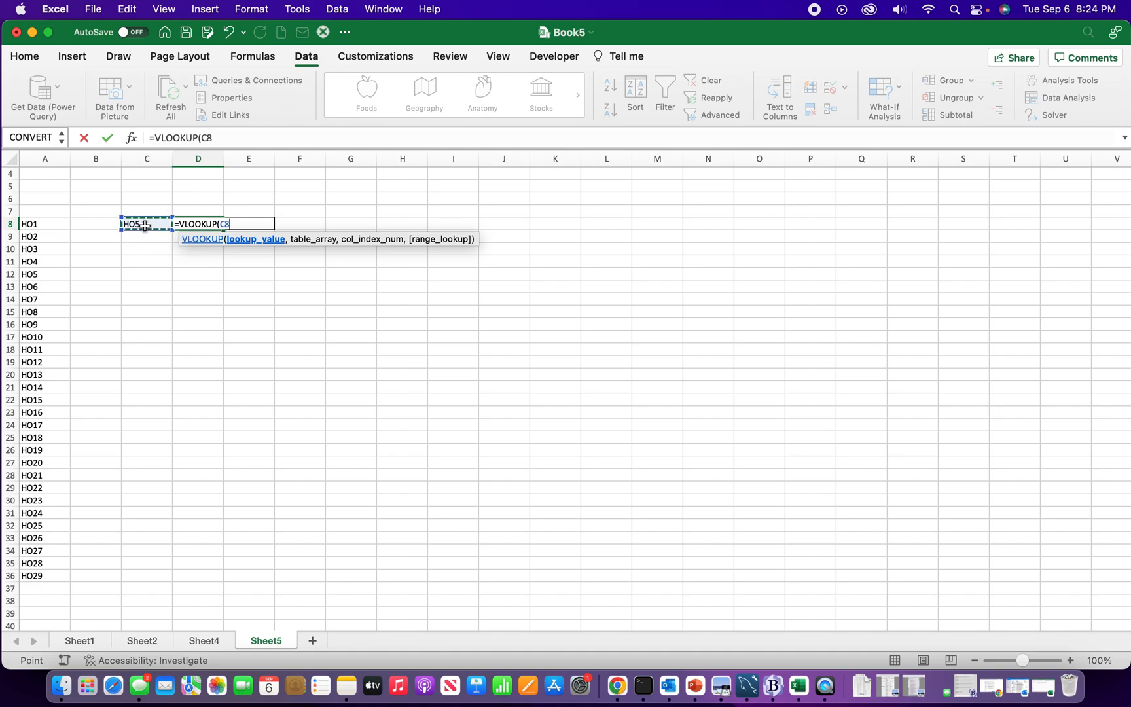
type(",")
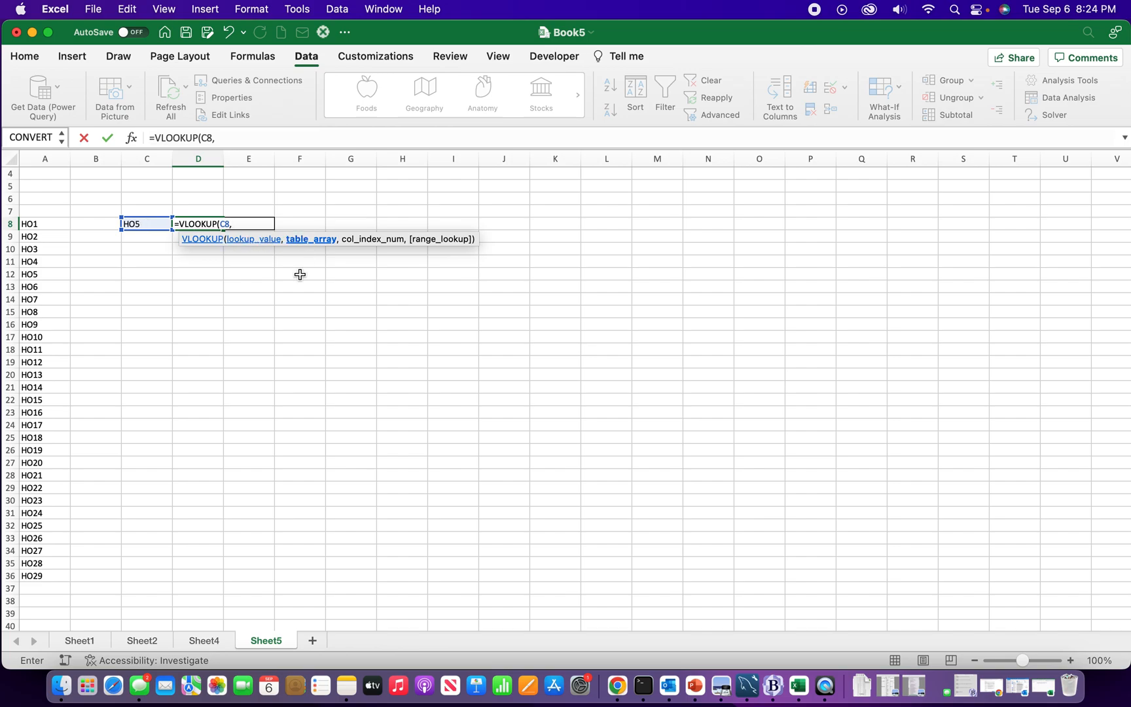
left_click(208, 641)
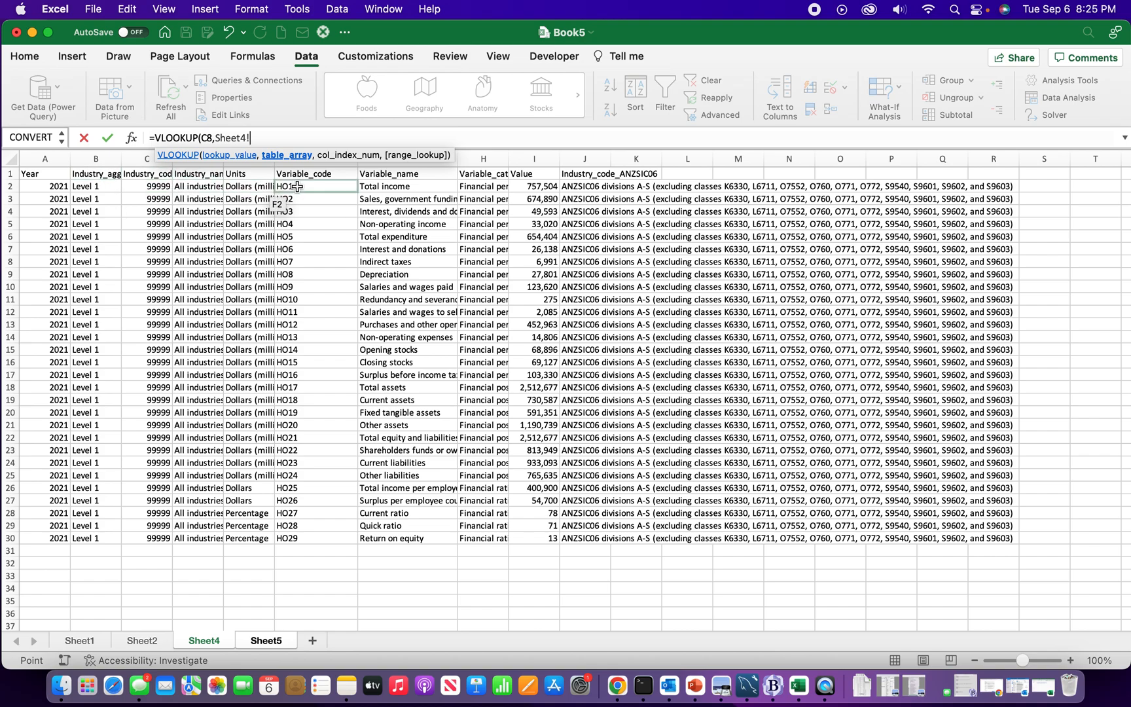
left_click_drag(297, 174, 1004, 540)
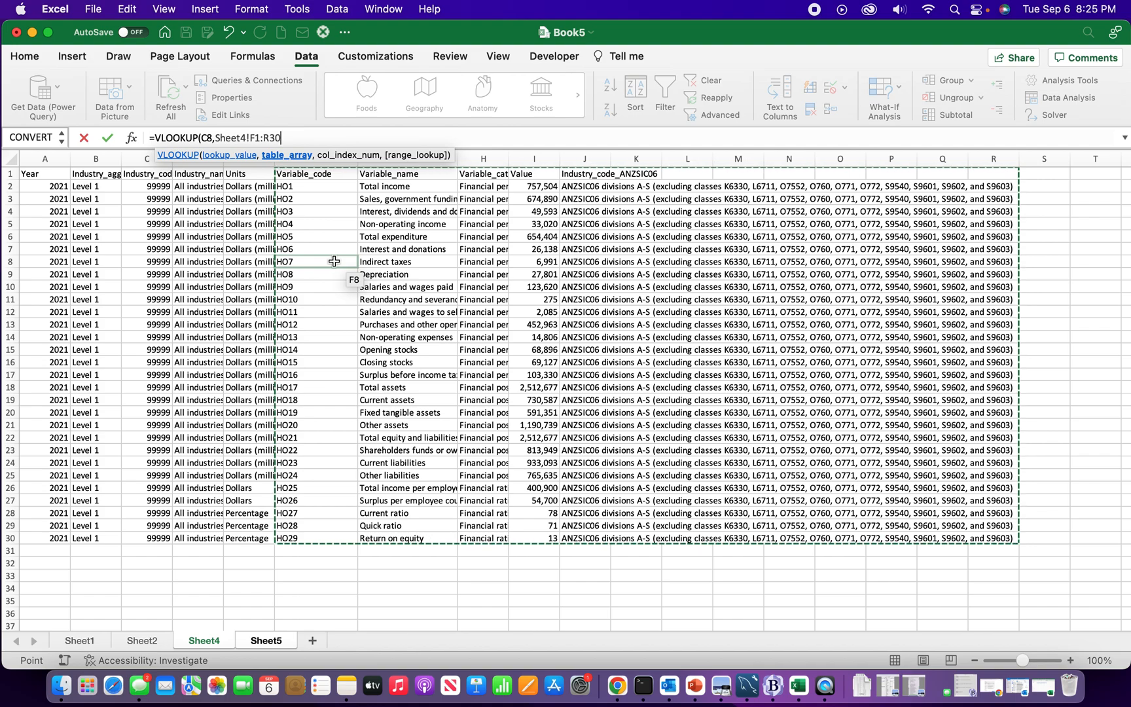
type(",")
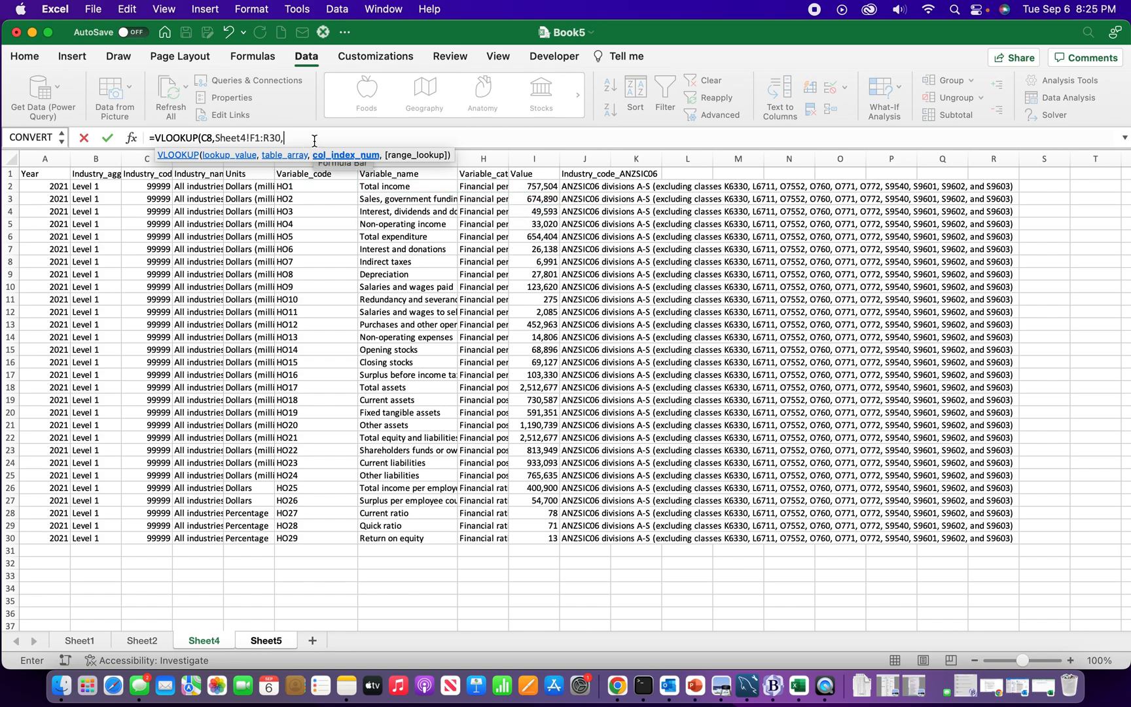
type("2")
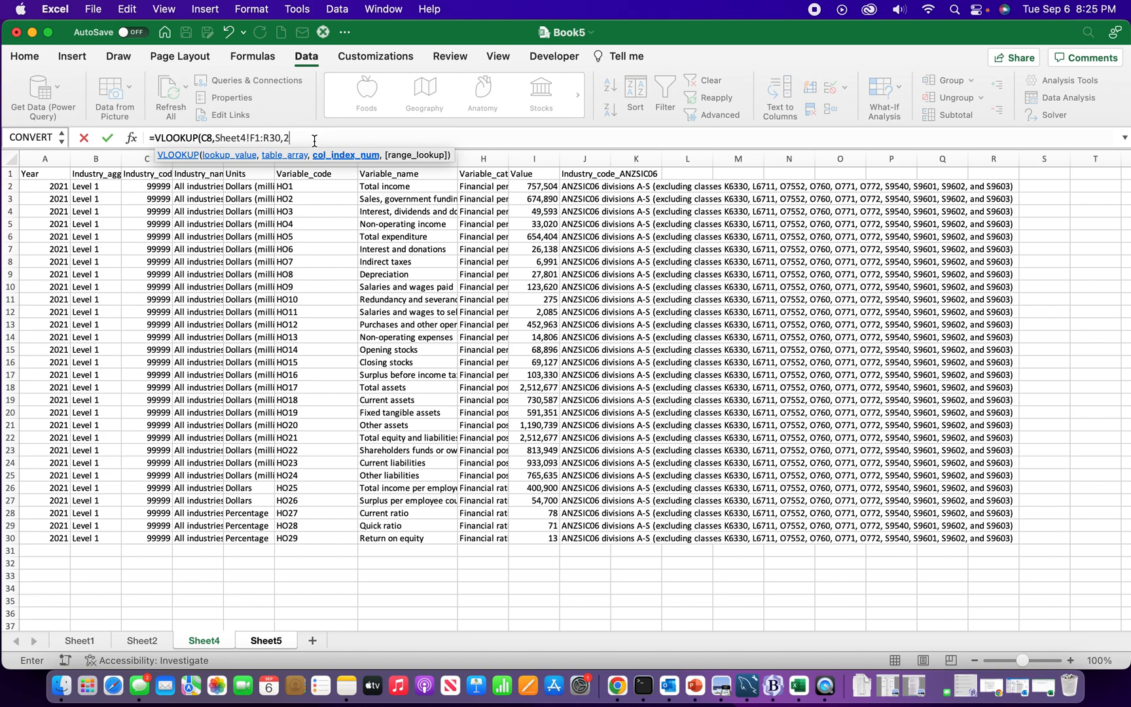
type(",")
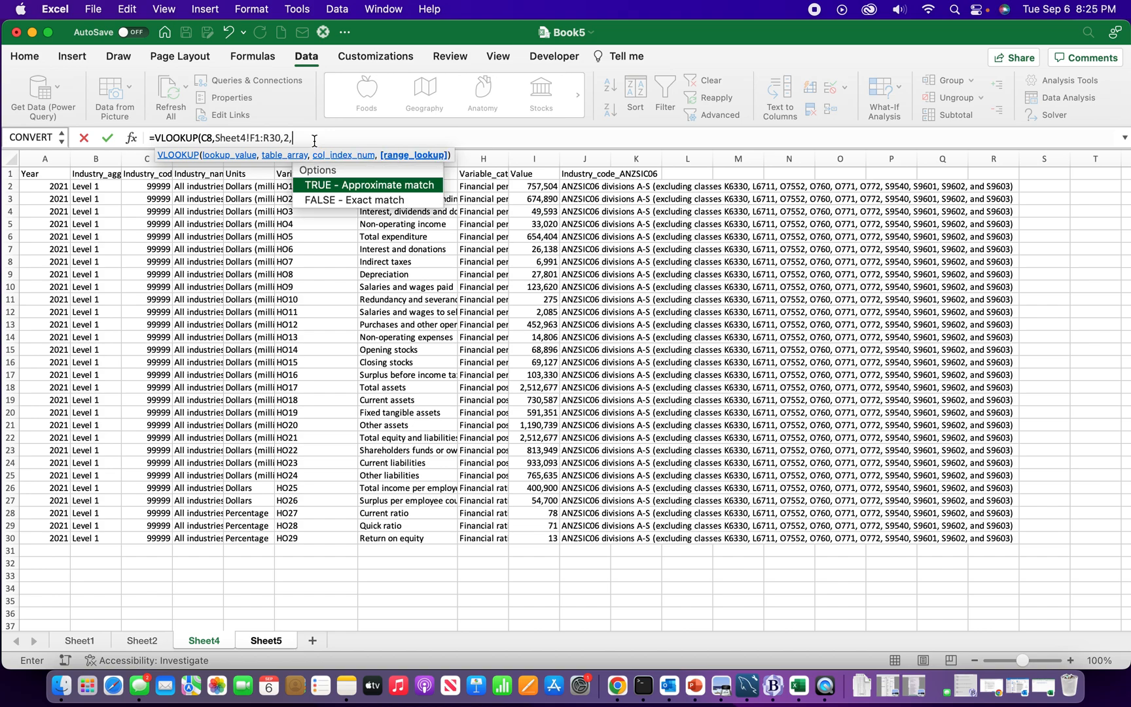
double_click(346, 202)
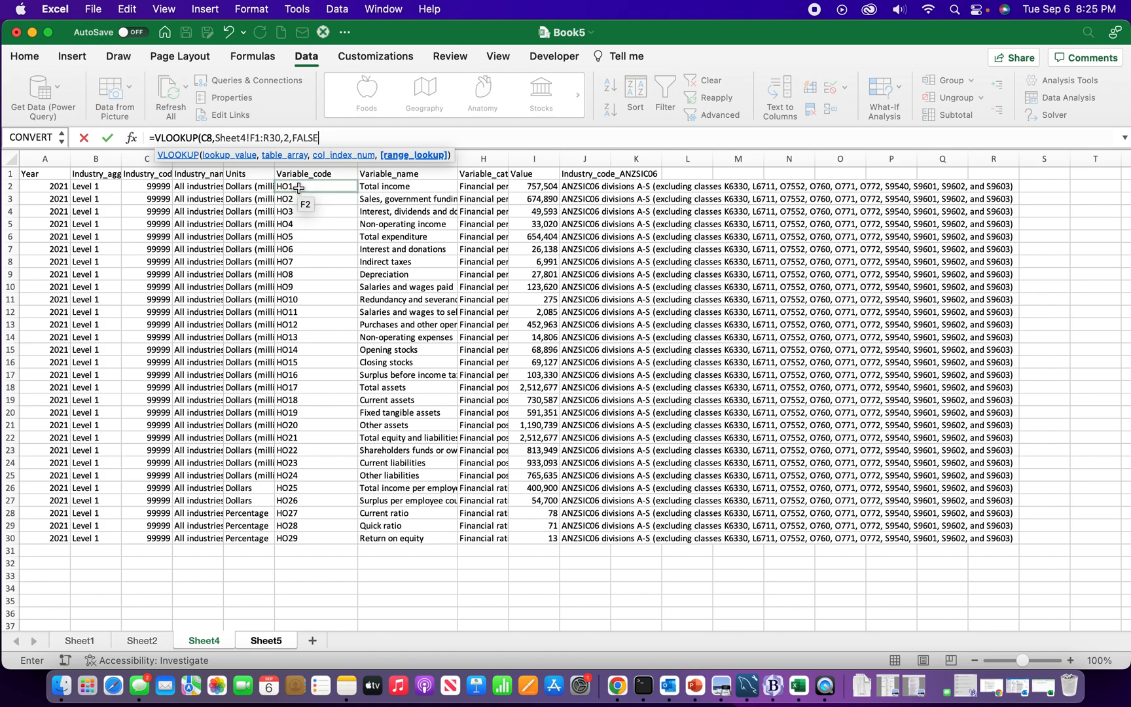
type(")")
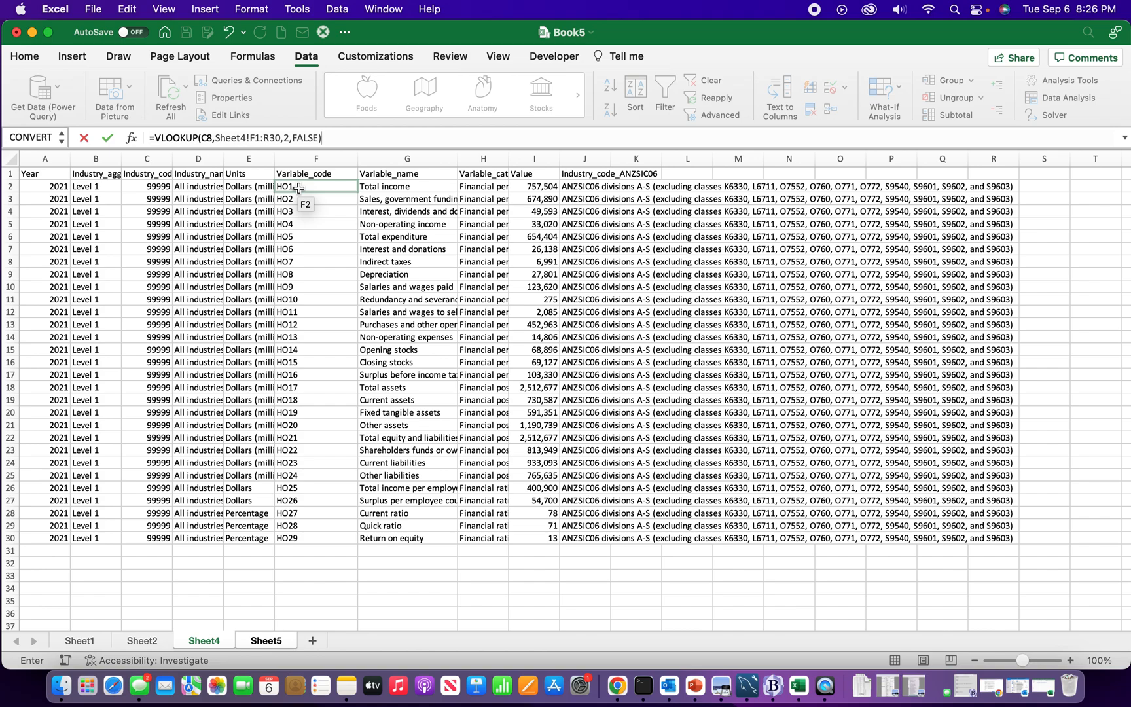
key("Return")
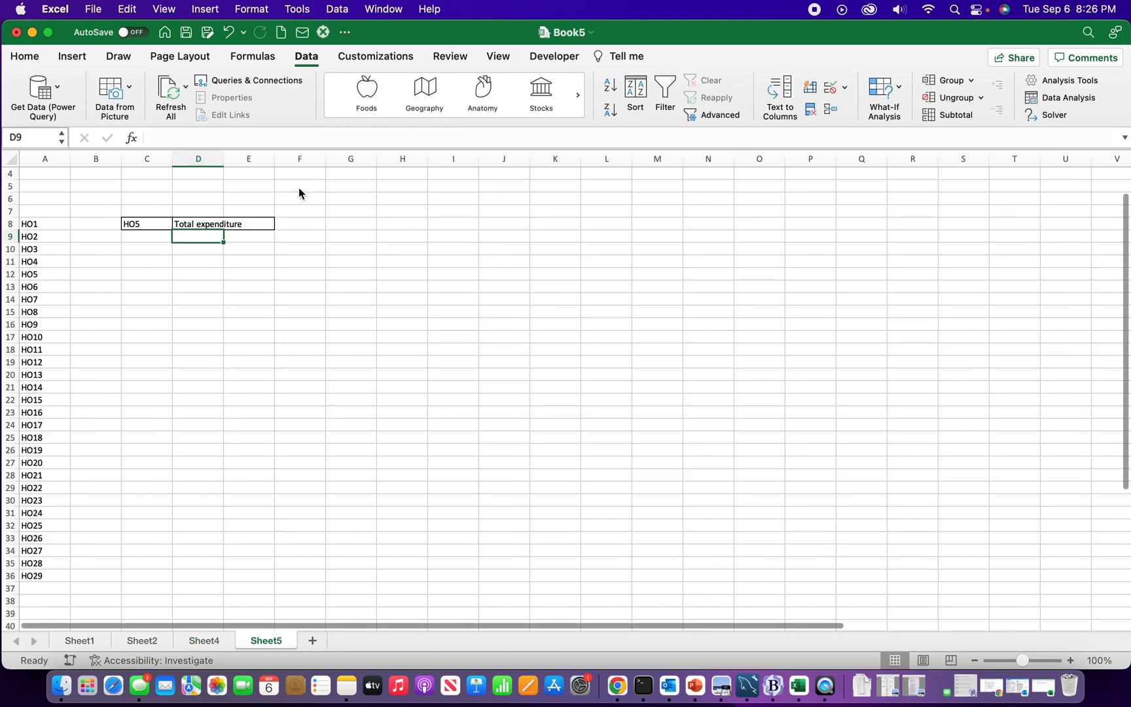
- Add the headers Name in D7 and Value in E7, and widen columns D and E
left_click_drag(222, 161, 264, 161)
left_click(237, 210)
type("Name")
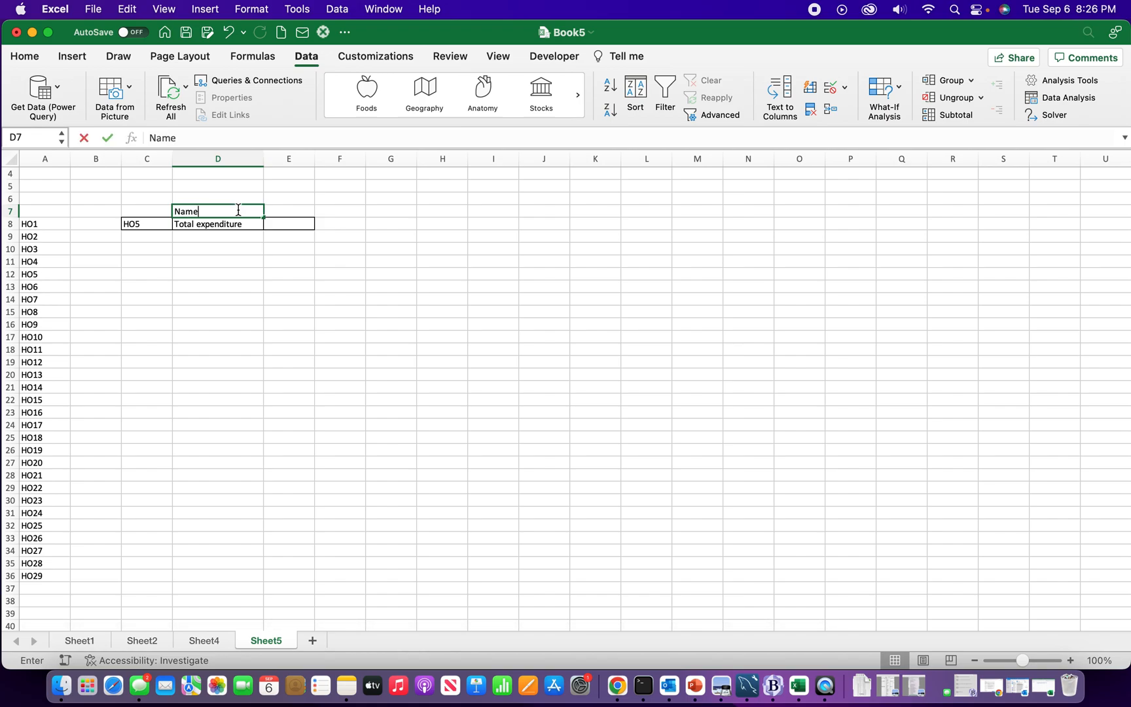
key("Tab")
type("V")
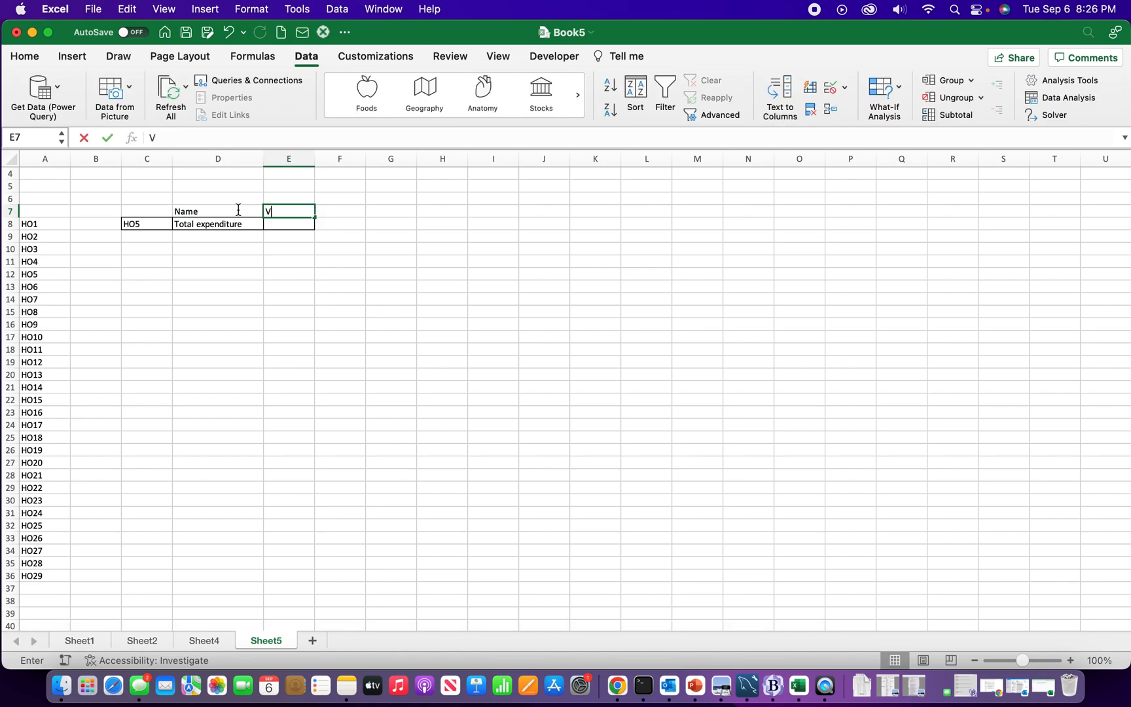
type("alue")
key("Return")
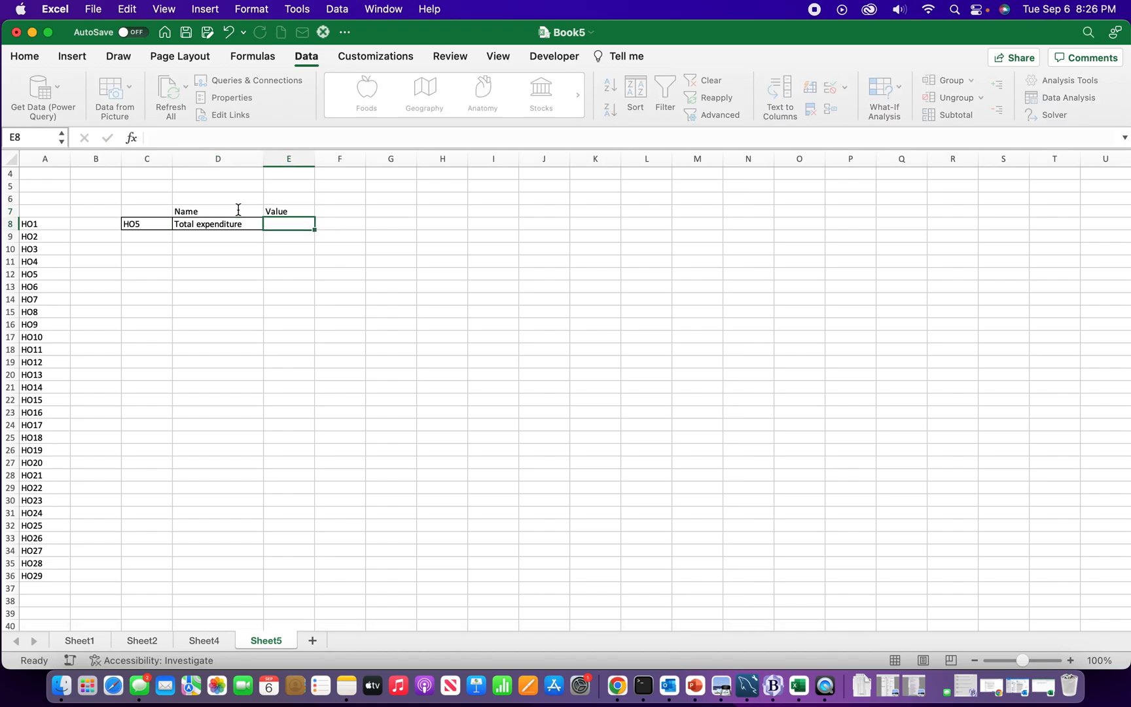
left_click_drag(318, 159, 347, 159)
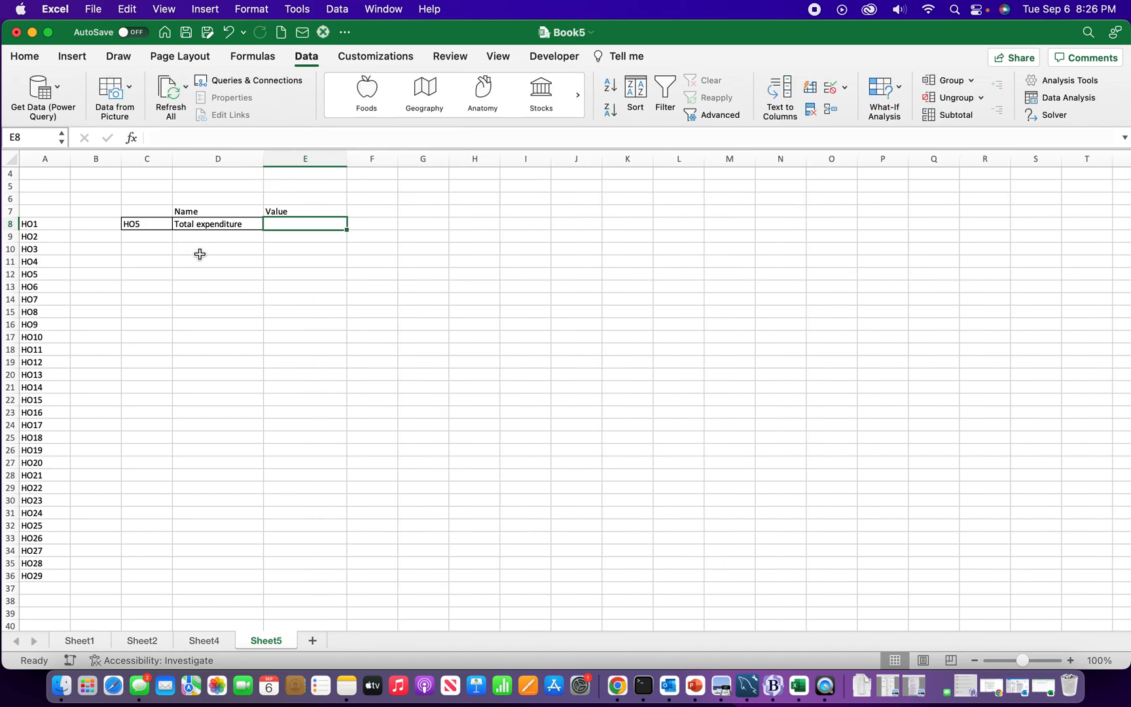
- Test the lookup by choosing HO7, HO3, HO10 and HO12 in turn from the dropdown list in cell C8
left_click(212, 225)
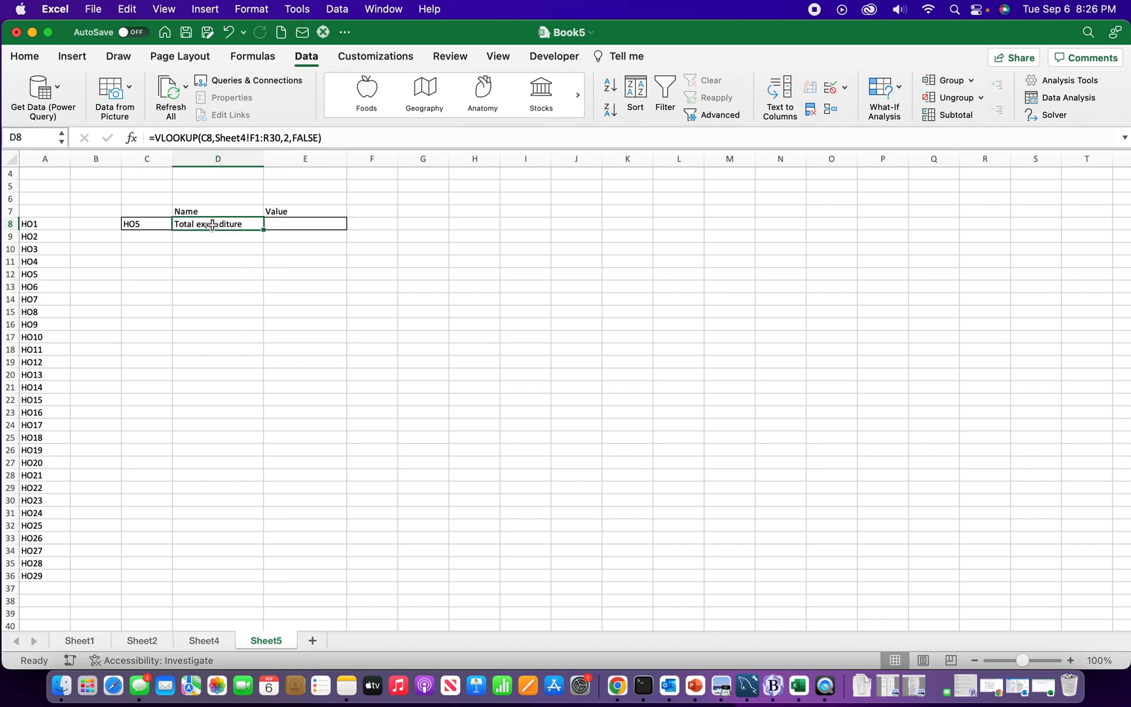
left_click(146, 227)
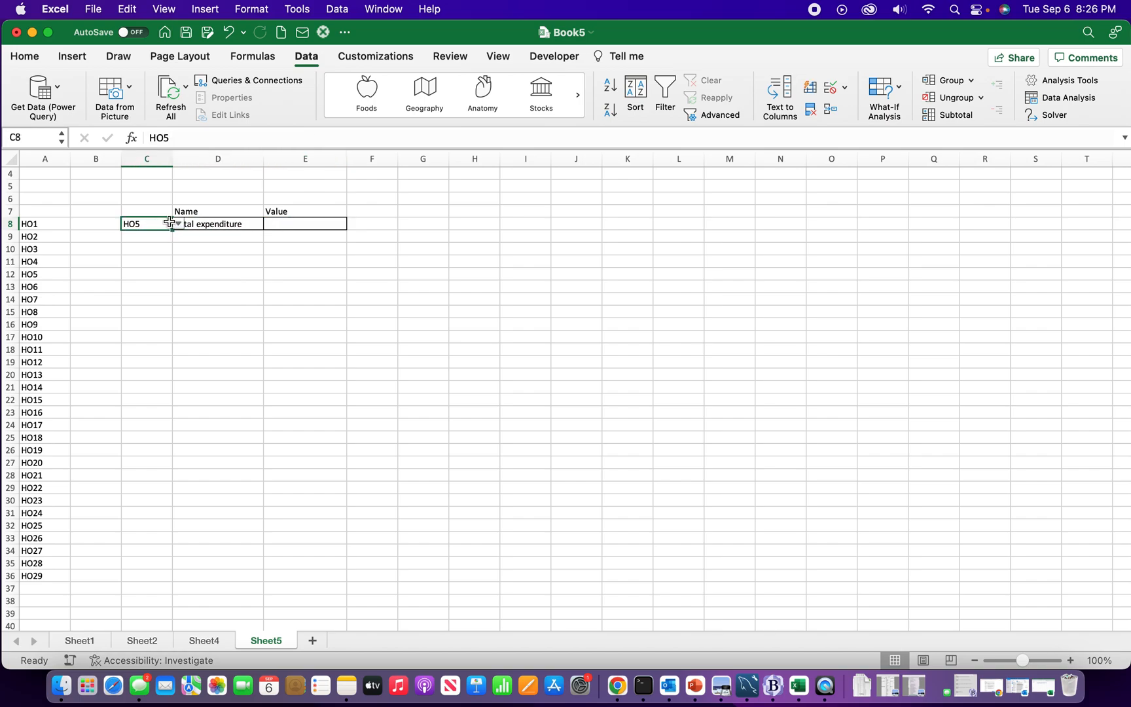
left_click(178, 223)
left_click(157, 338)
left_click(177, 224)
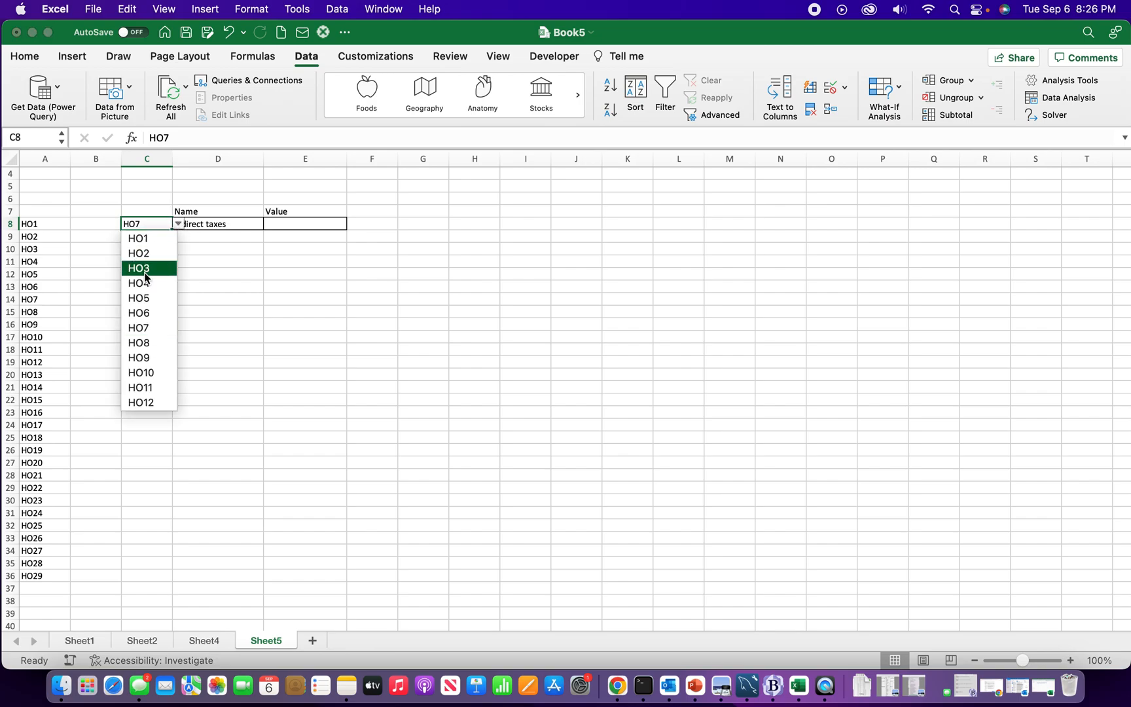
left_click(152, 268)
left_click(178, 225)
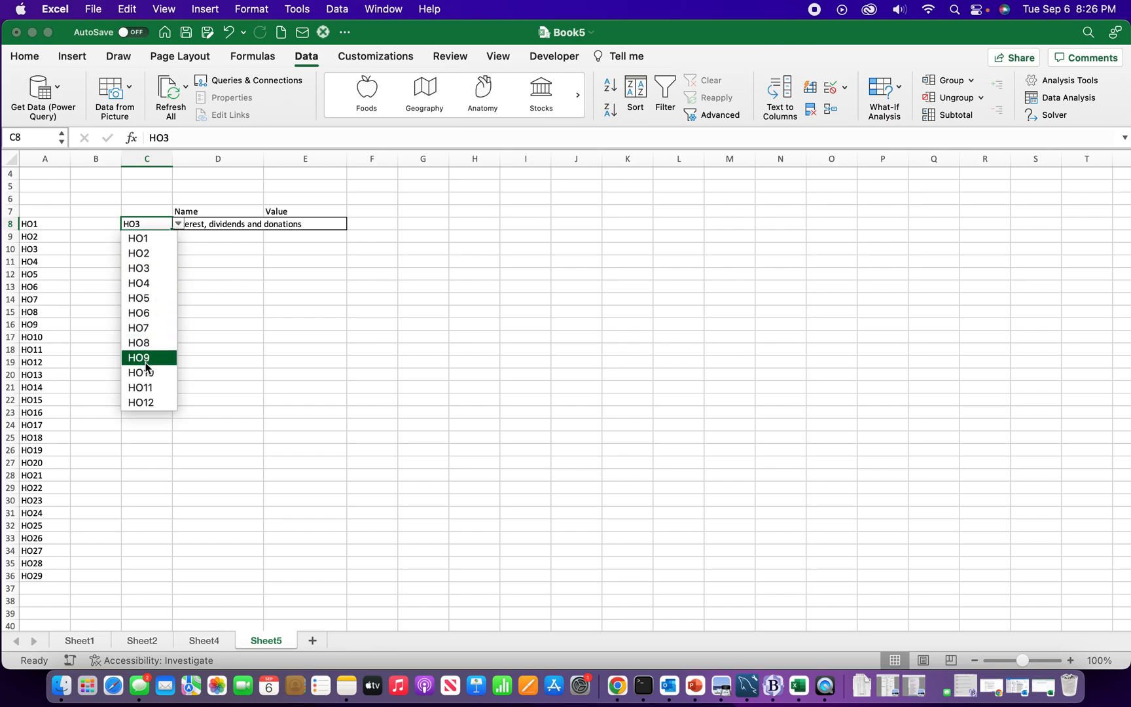
left_click(142, 373)
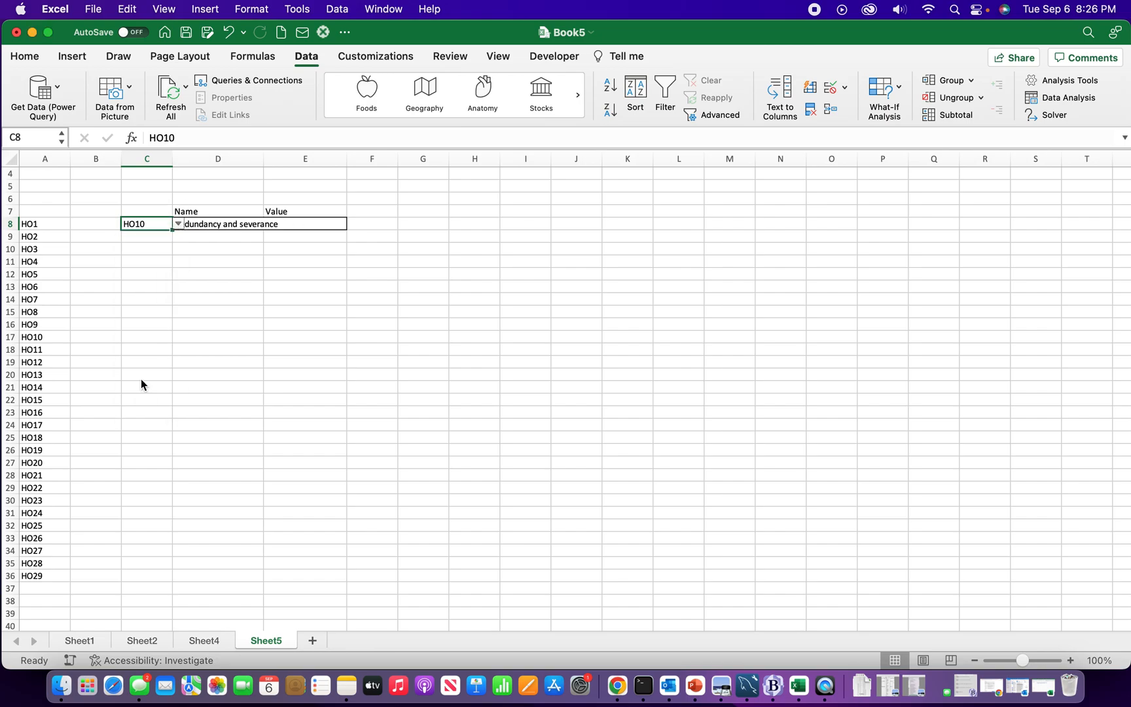
left_click(177, 224)
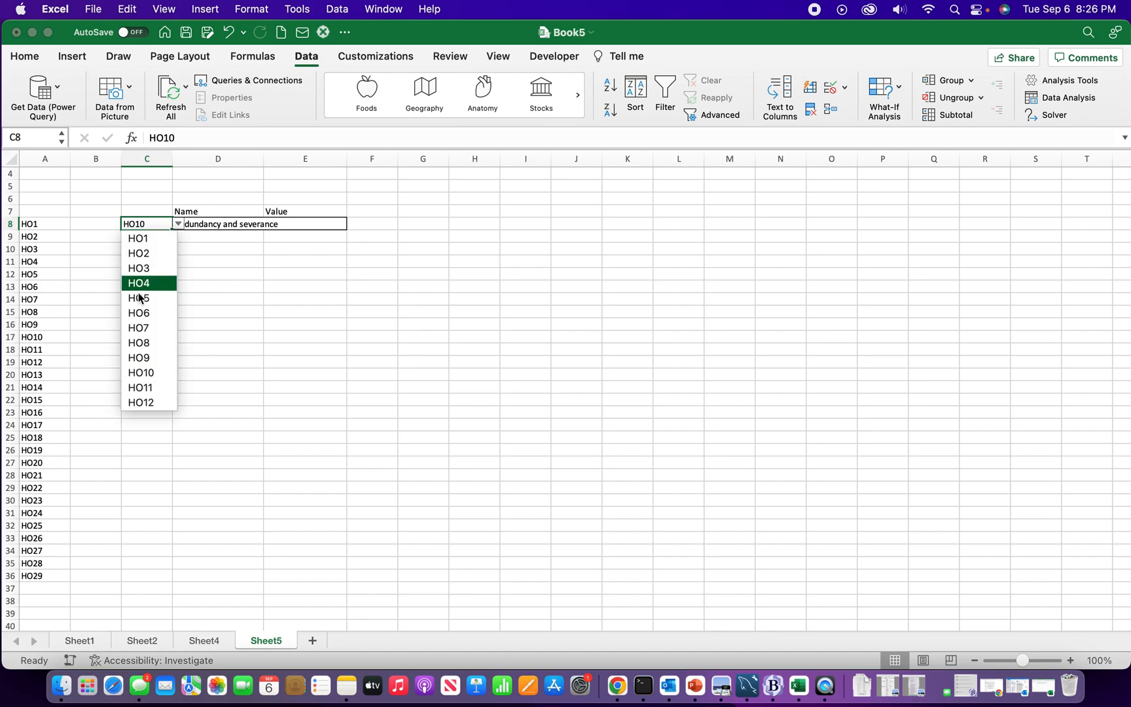
left_click(137, 402)
left_click(236, 237)
left_click(302, 269)
left_click(321, 222)
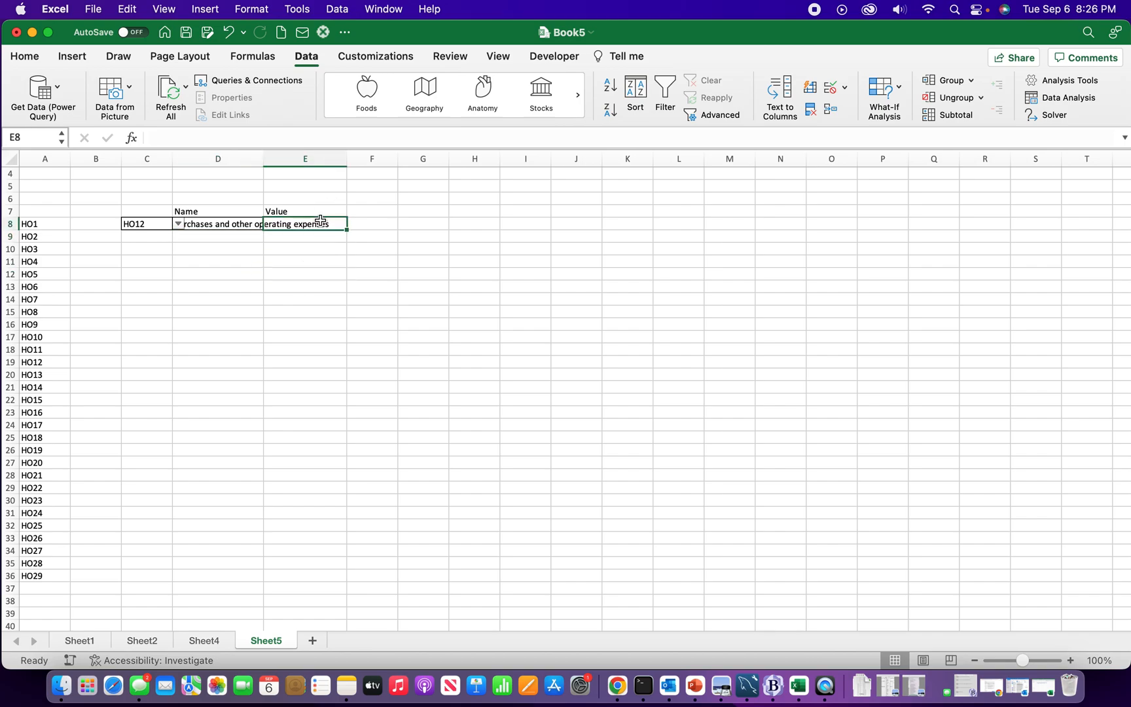
left_click(315, 307)
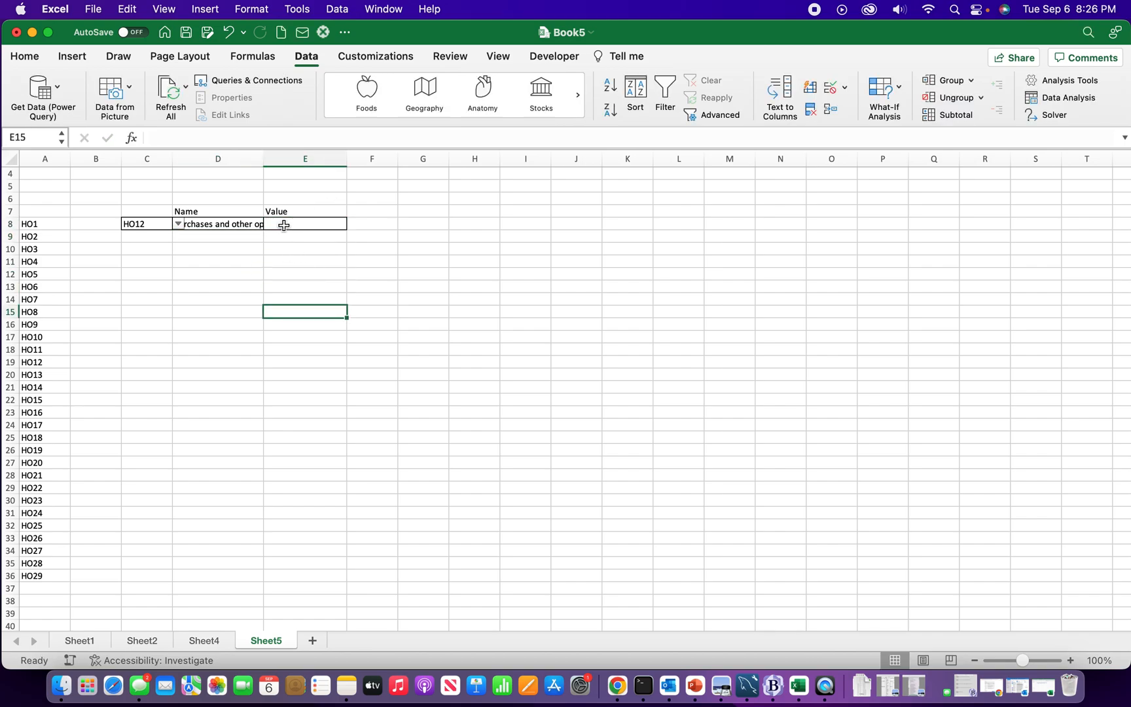
- Copy the formula text =VLOOKUP(C8,Sheet4!F1:R30,2,FALSE) from cell D8 into cell E8 without shifting its references
left_click(246, 227)
left_click_drag(329, 137, 106, 136)
key("super+c")
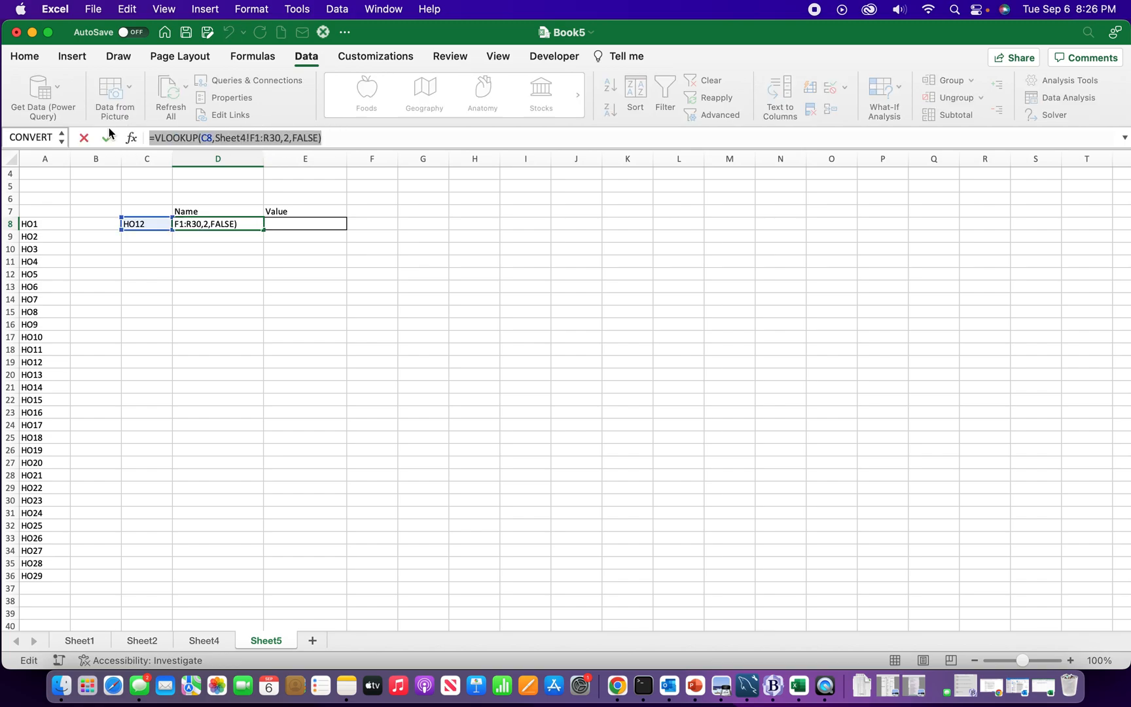
left_click(108, 136)
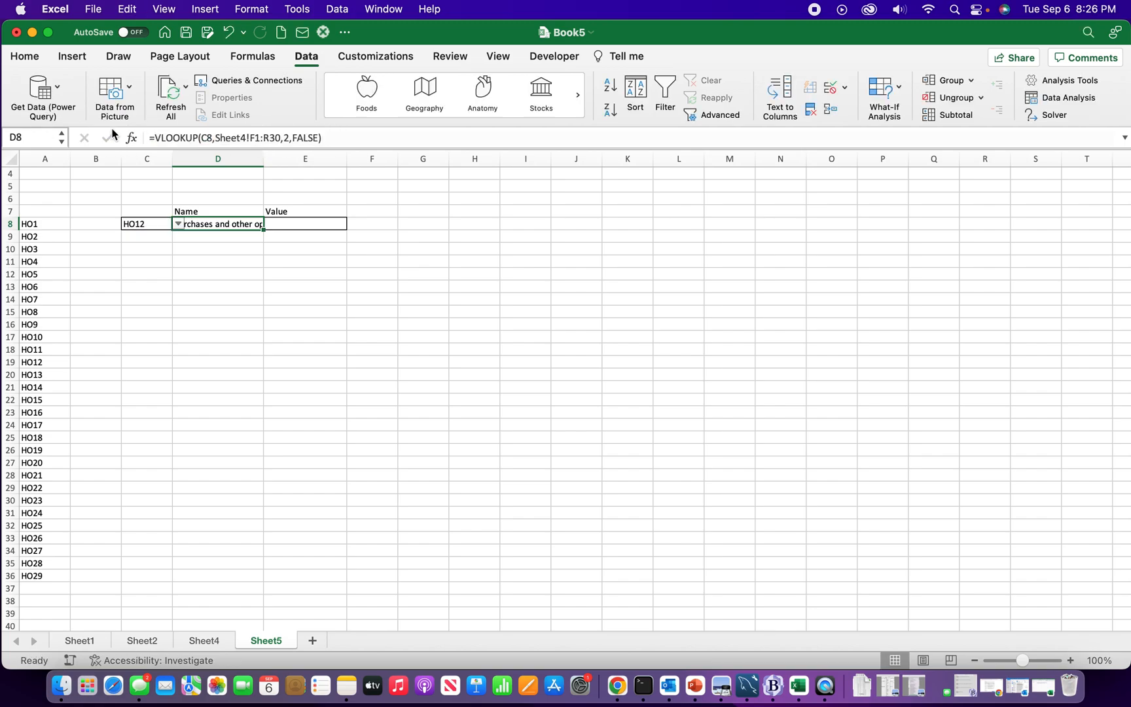
left_click(300, 221)
left_click(229, 140)
key("super+v")
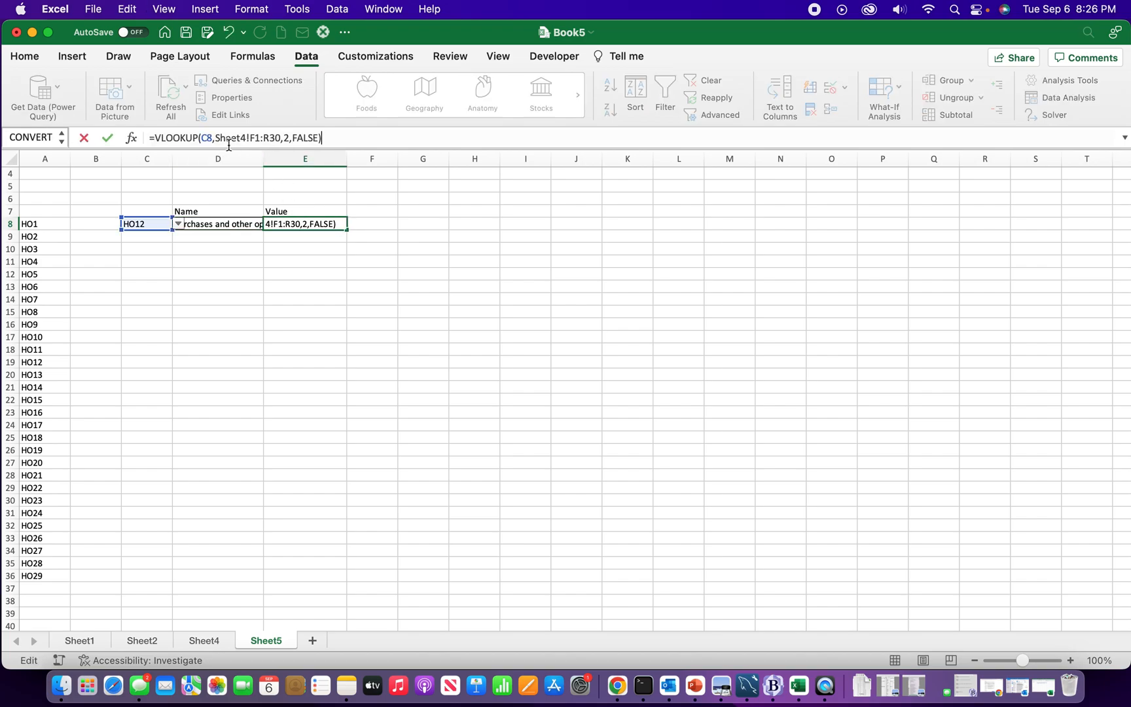
key("Return")
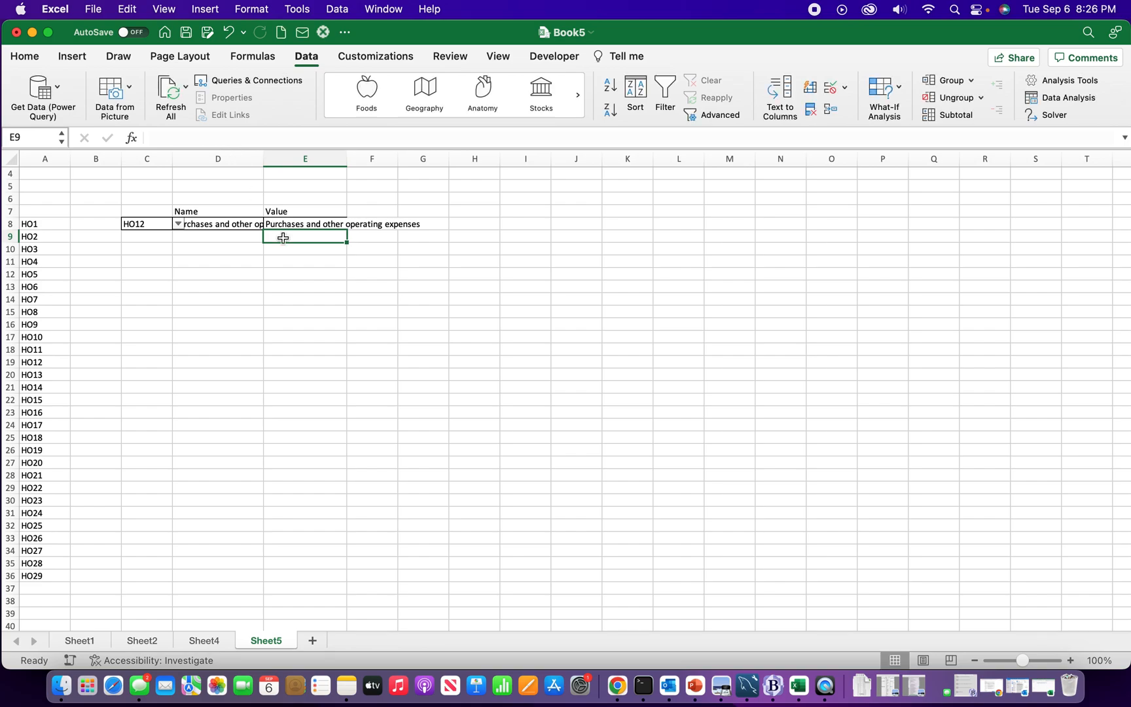
- Widen column E slightly and change the column index in E8's VLOOKUP formula to 4
mouse_move(348, 159)
left_mouse_down()
mouse_move(392, 159)
mouse_move(362, 160)
left_mouse_up()
left_click(332, 225)
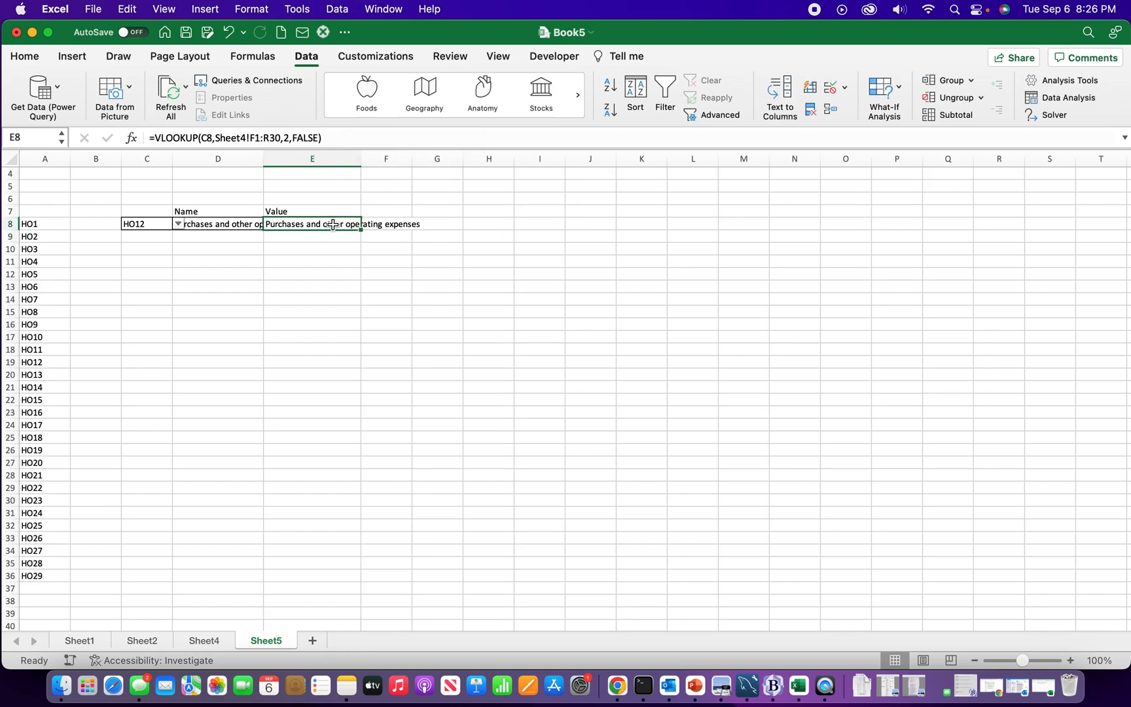
left_click(288, 138)
key("BackSpace")
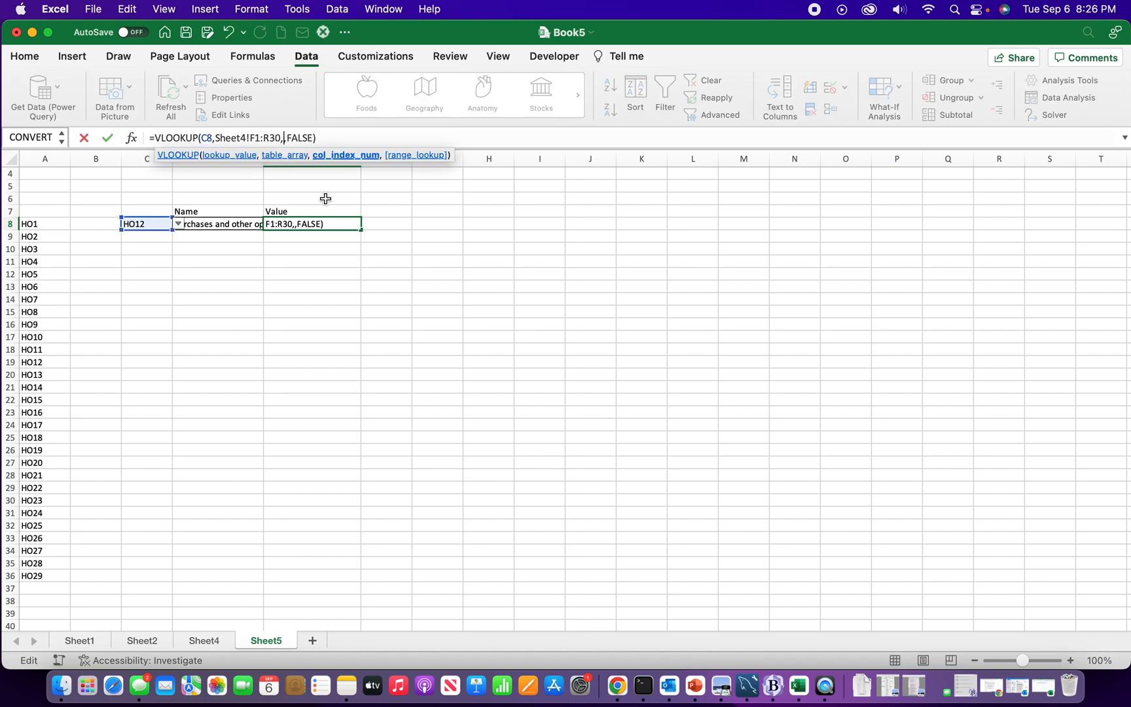
type("4")
key("Return")
- Center the contents of columns C through E and widen column D to fit the looked-up name
left_click_drag(158, 160, 285, 150)
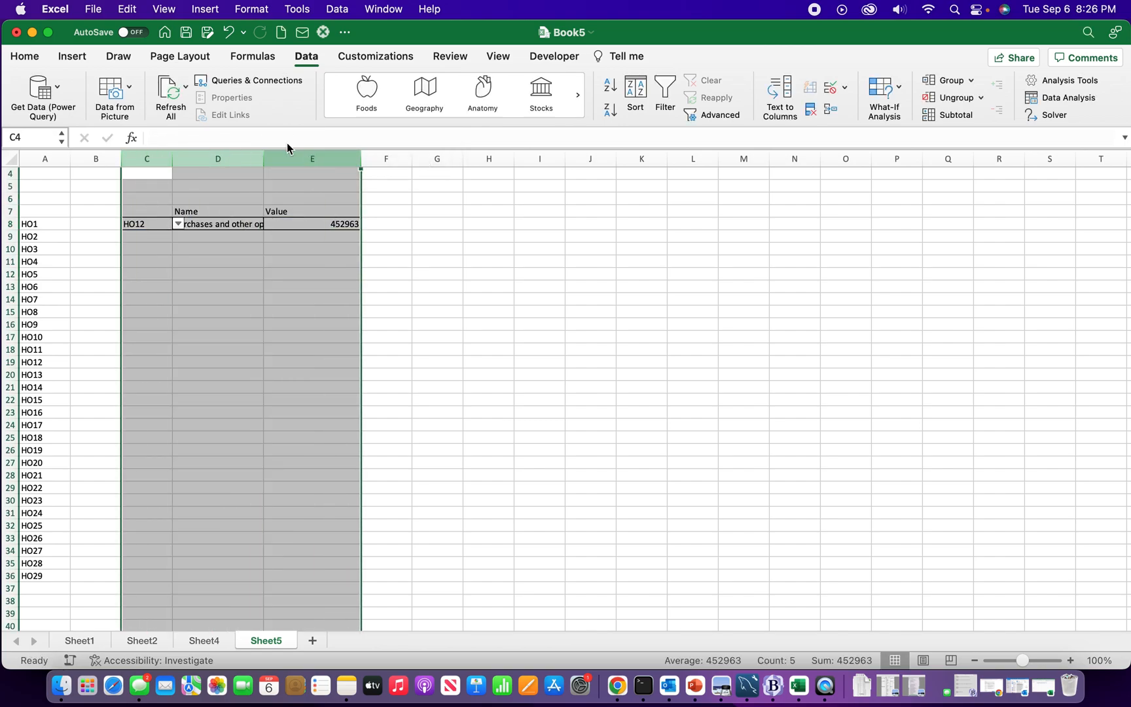
left_click(25, 57)
left_click(333, 110)
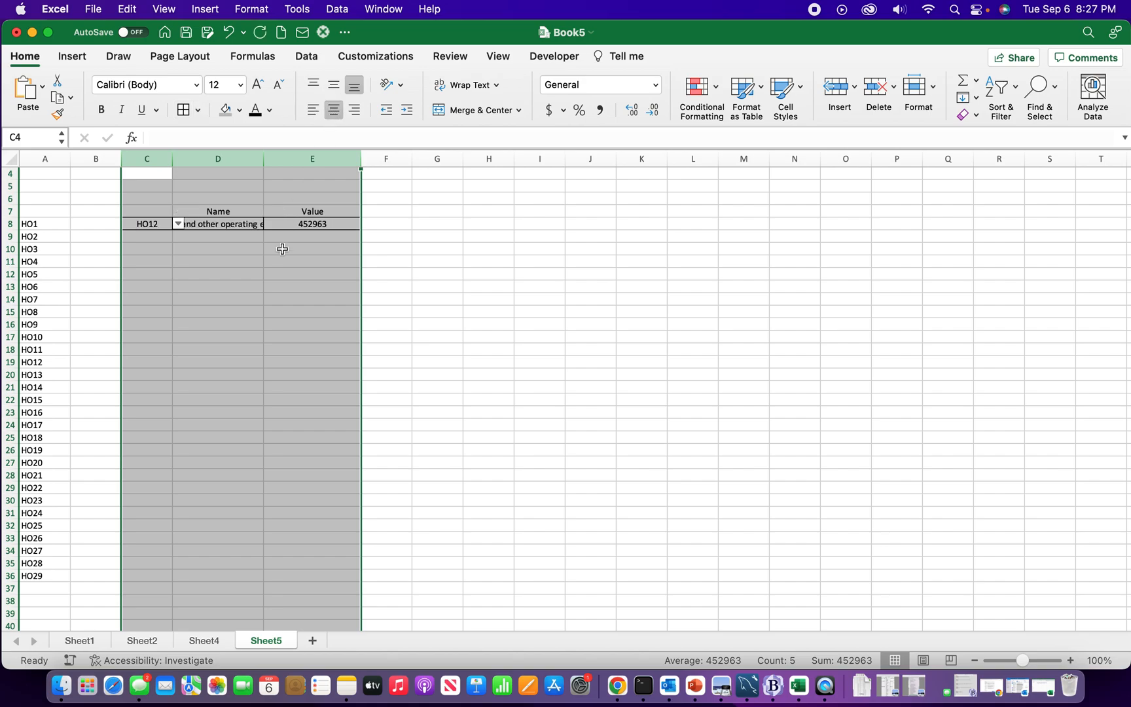
left_click(268, 286)
left_click_drag(266, 158, 345, 156)
left_click(285, 325)
- Test both lookups by choosing HO9, HO5 and finally HO2 from the dropdown list in cell C8
left_click(147, 223)
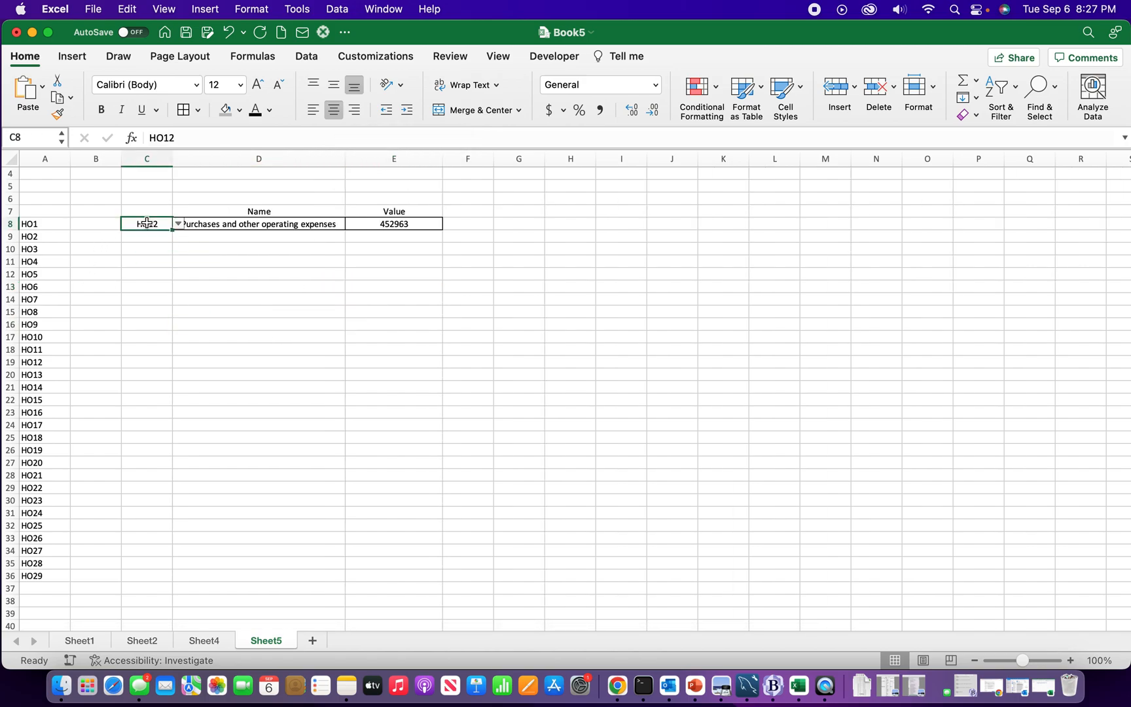
left_click(178, 224)
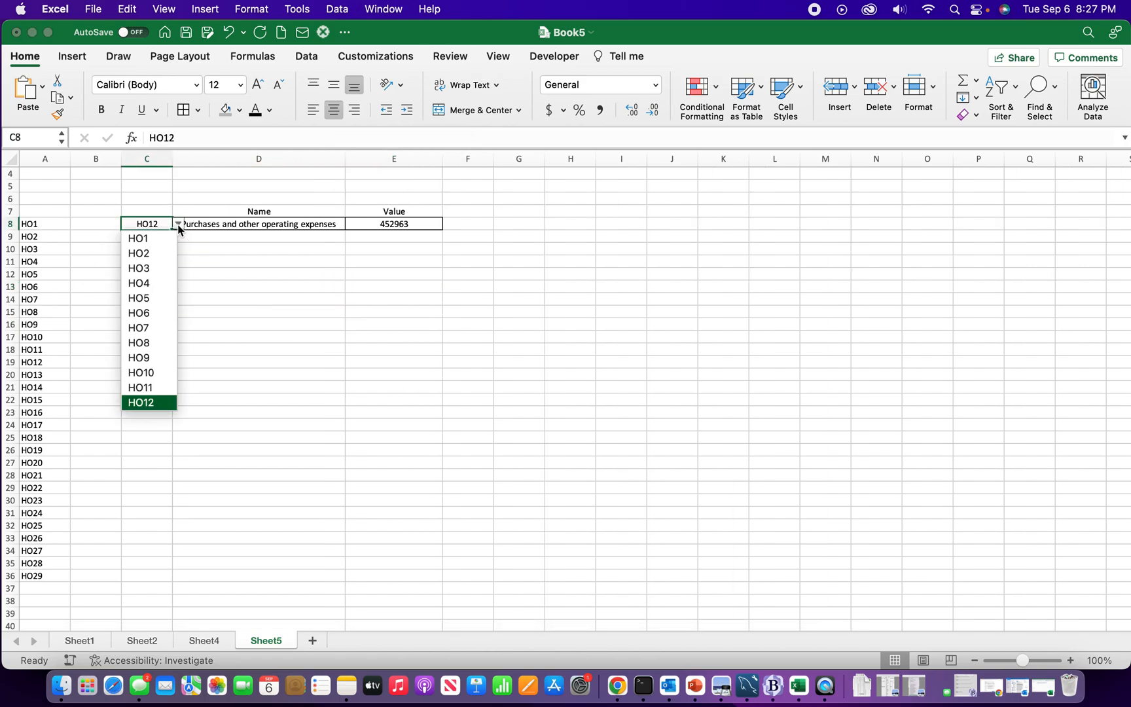
left_click(131, 358)
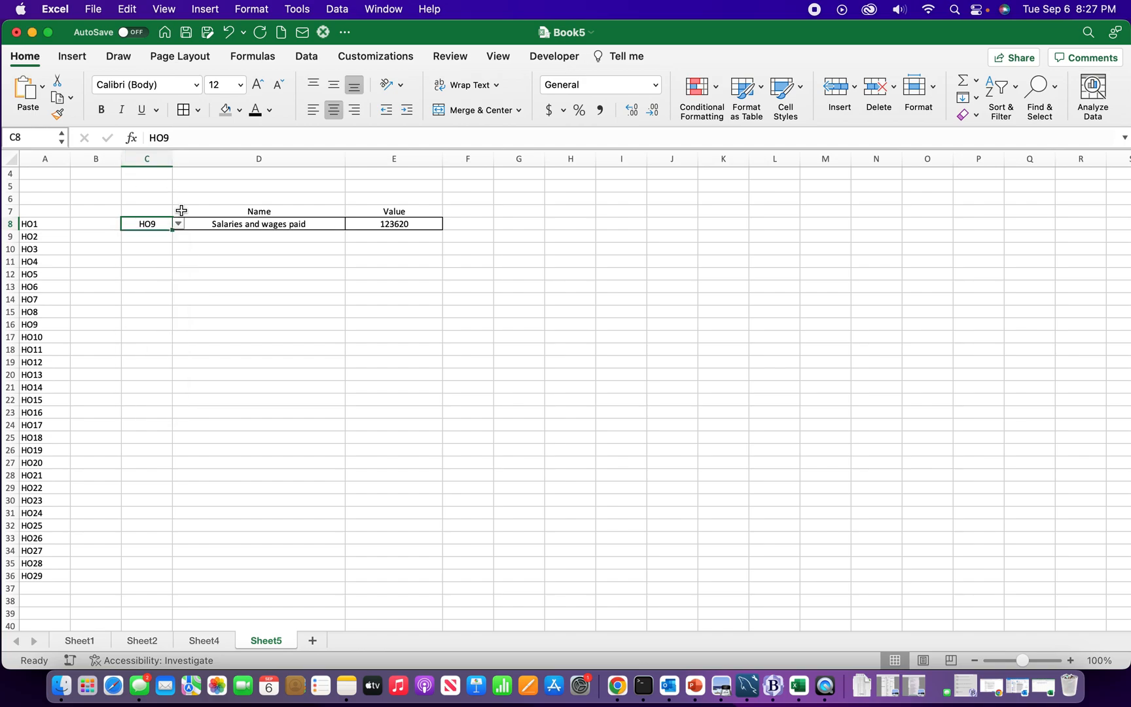
left_click(178, 224)
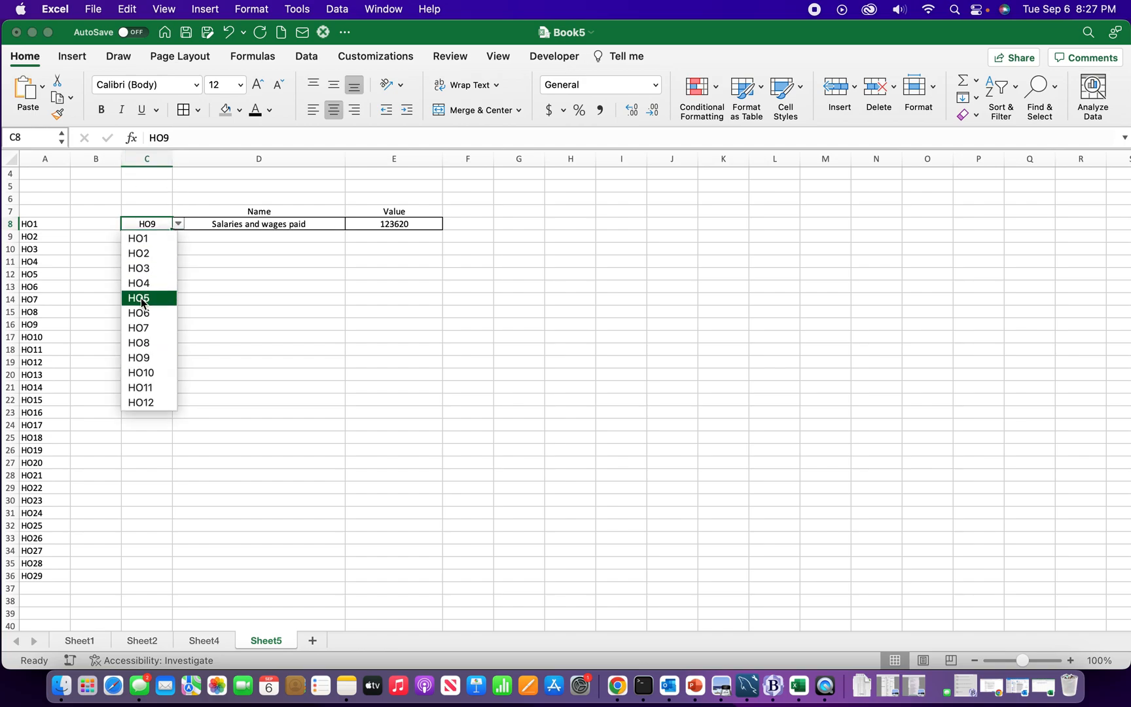
left_click(140, 298)
left_click(178, 226)
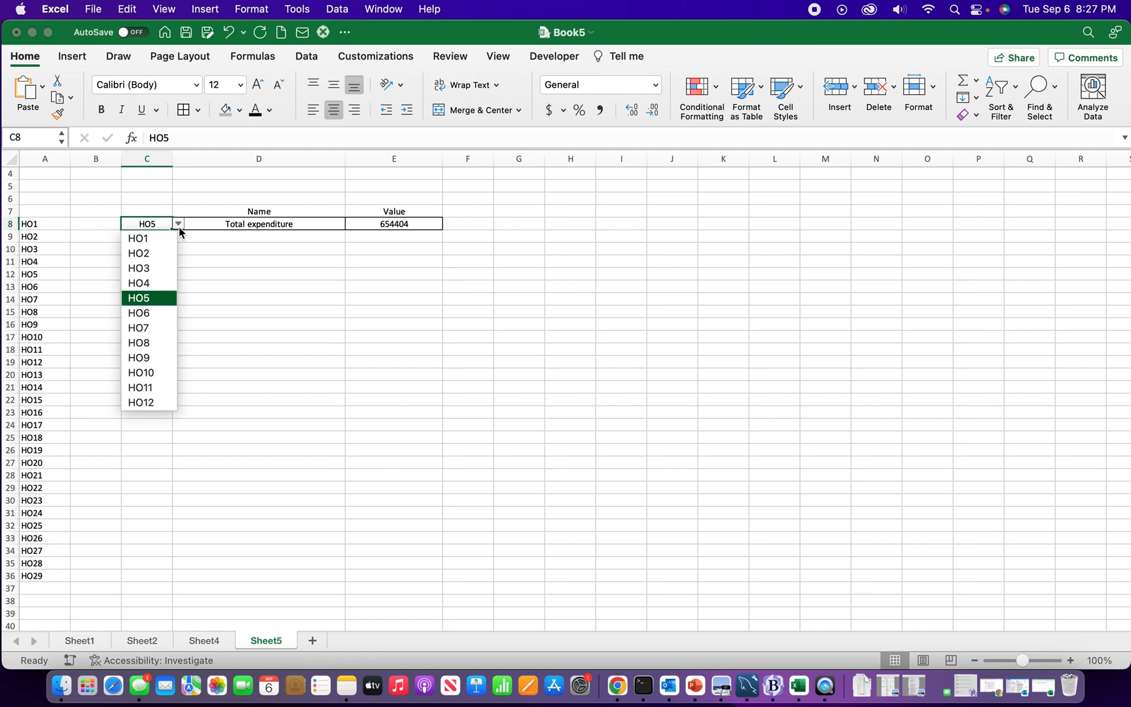
left_click(158, 254)
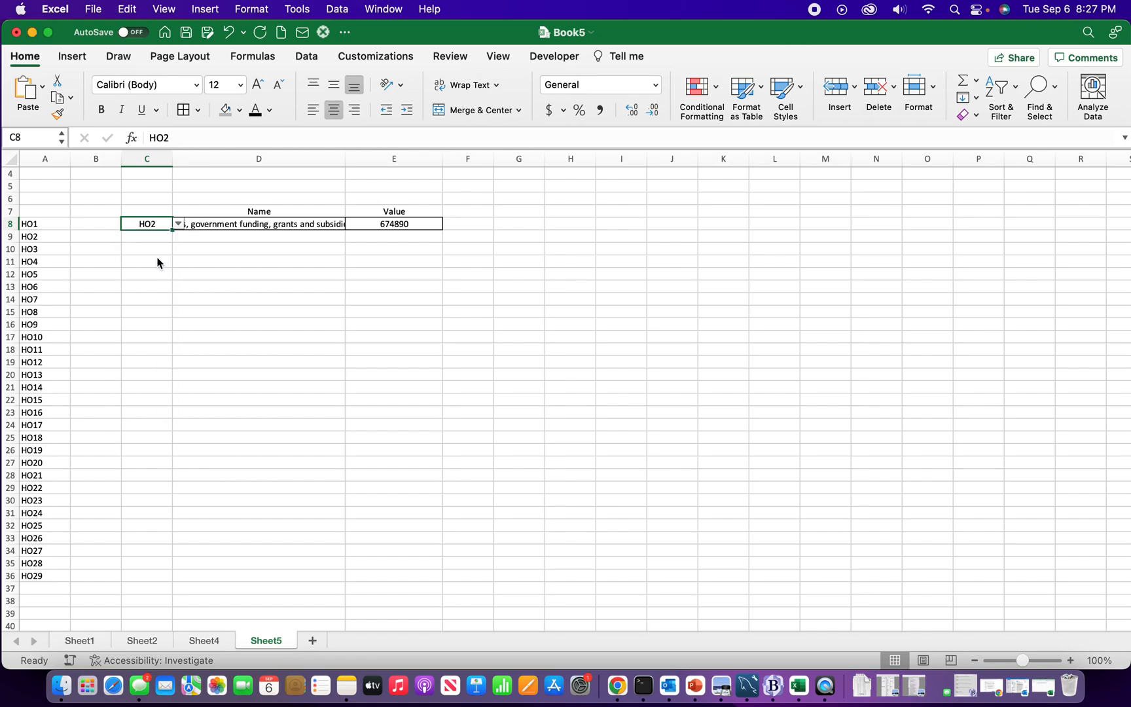
left_click(267, 261)
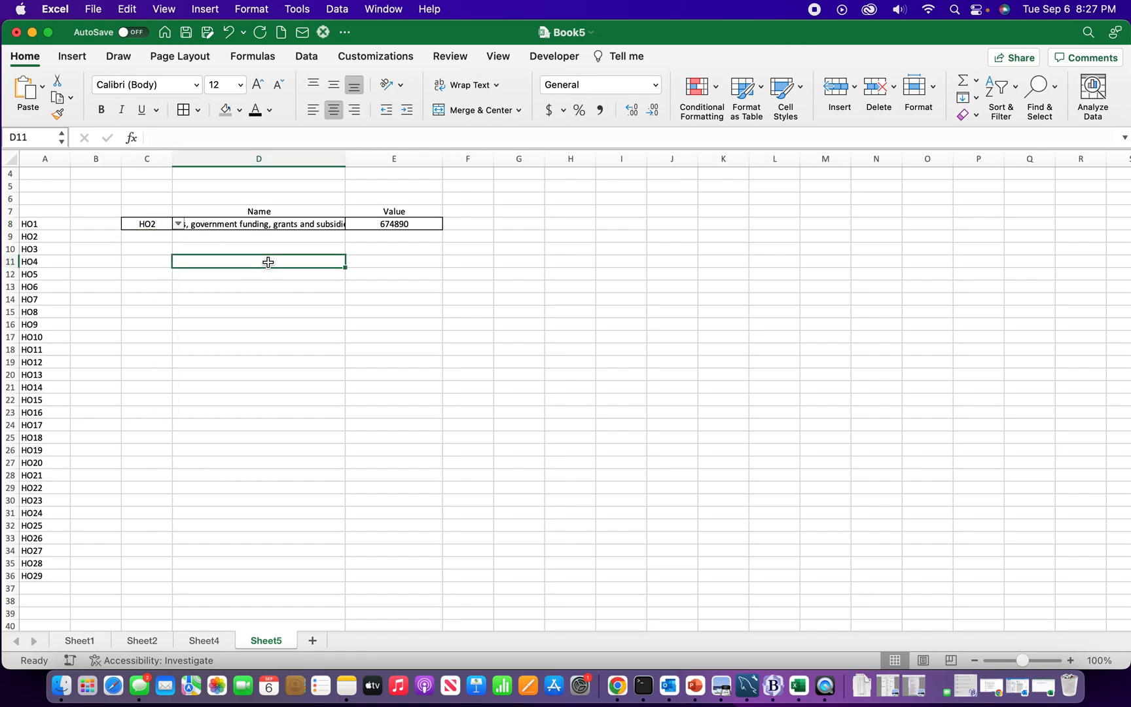